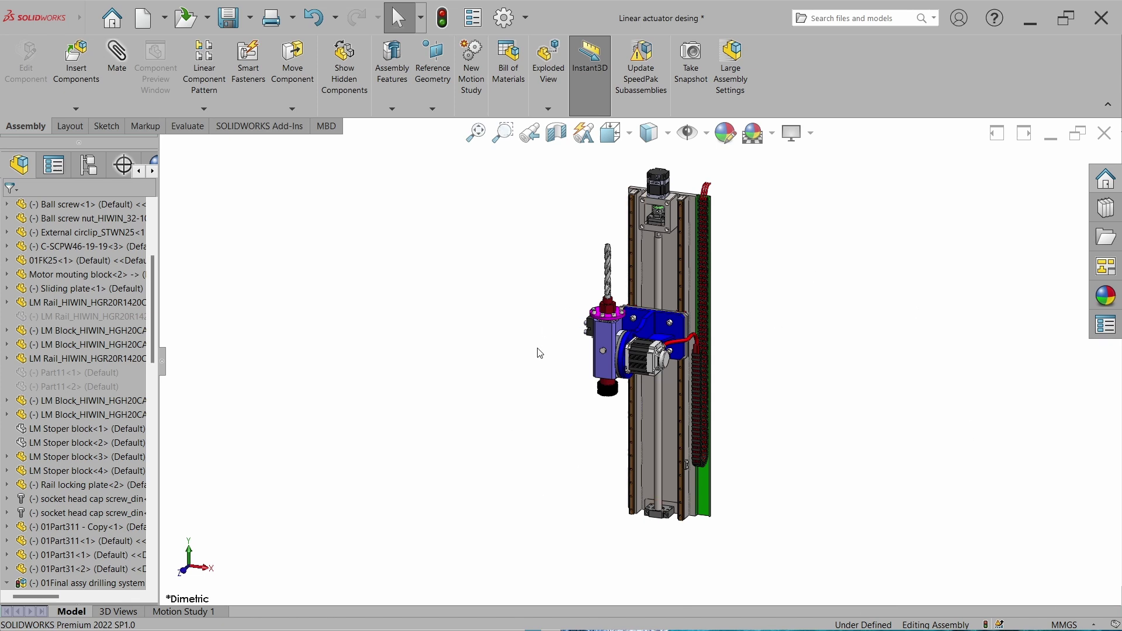
Hide the drilling system subassembly, the forks sensor, Part16 and the drag chain in the assembly
scroll(82, 526, down, 2)
click(82, 569)
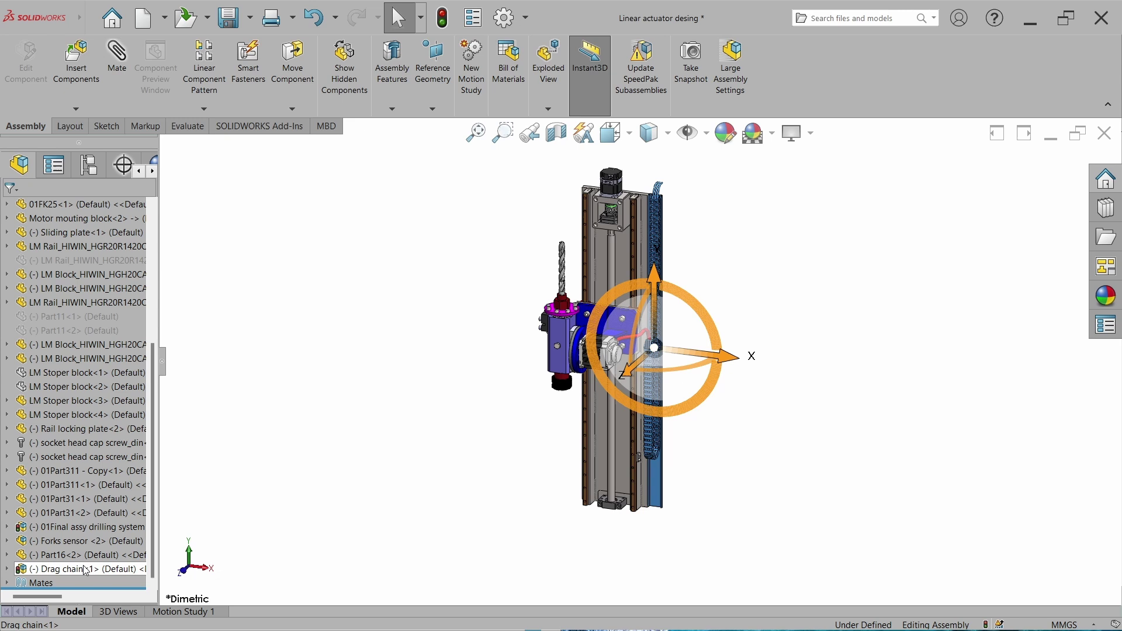
click(82, 554)
shift+click(82, 527)
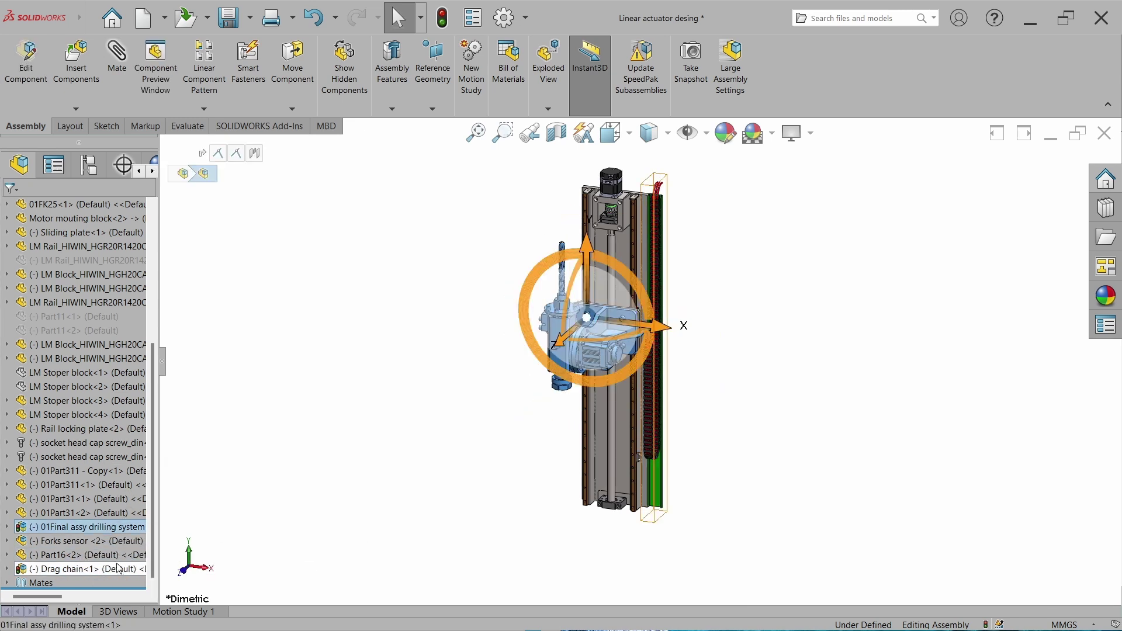
right_click(114, 544)
click(199, 210)
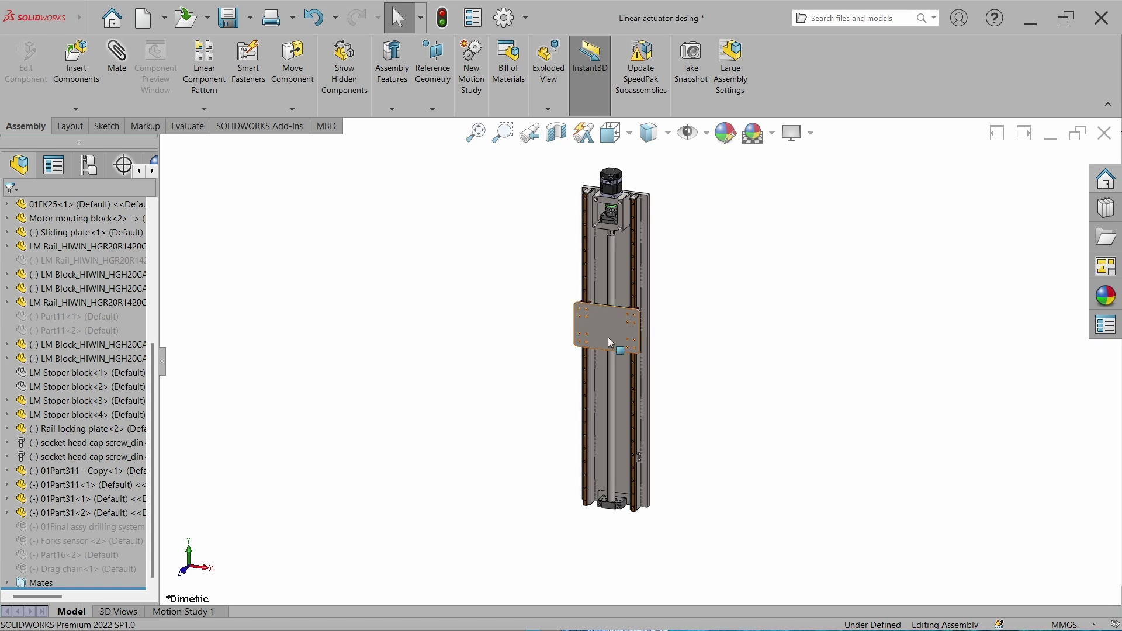
mouse_move(609, 343)
mouse_down()
mouse_move(618, 380)
mouse_move(617, 343)
mouse_up()
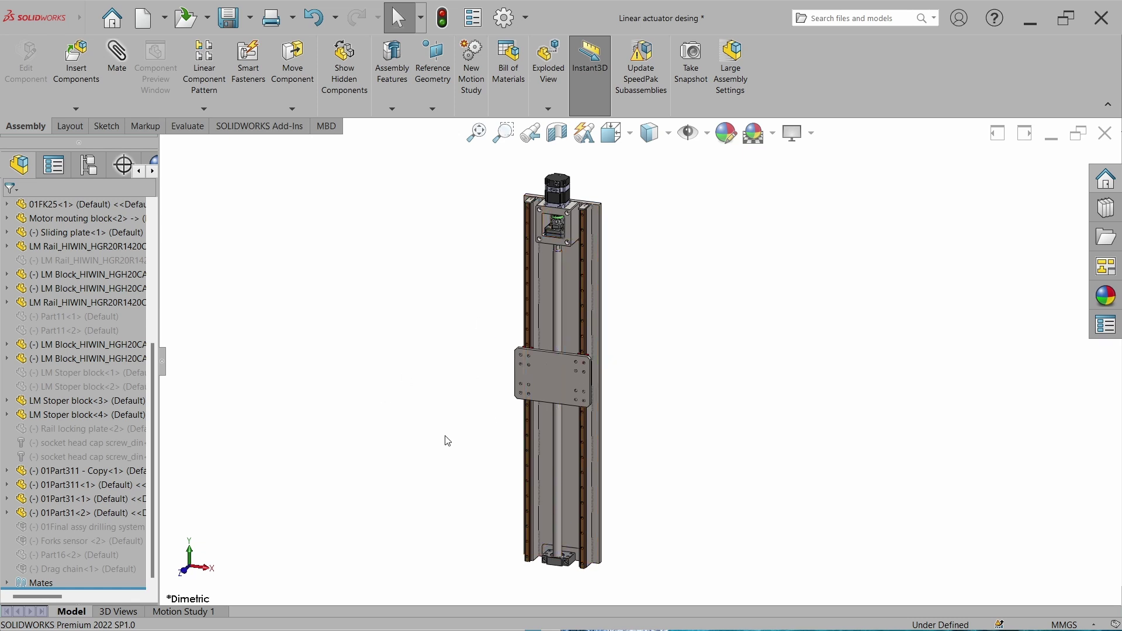
Start a mechanical Screw mate between the cylindrical face of the ball screw and the bore of the ball screw nut
click(118, 64)
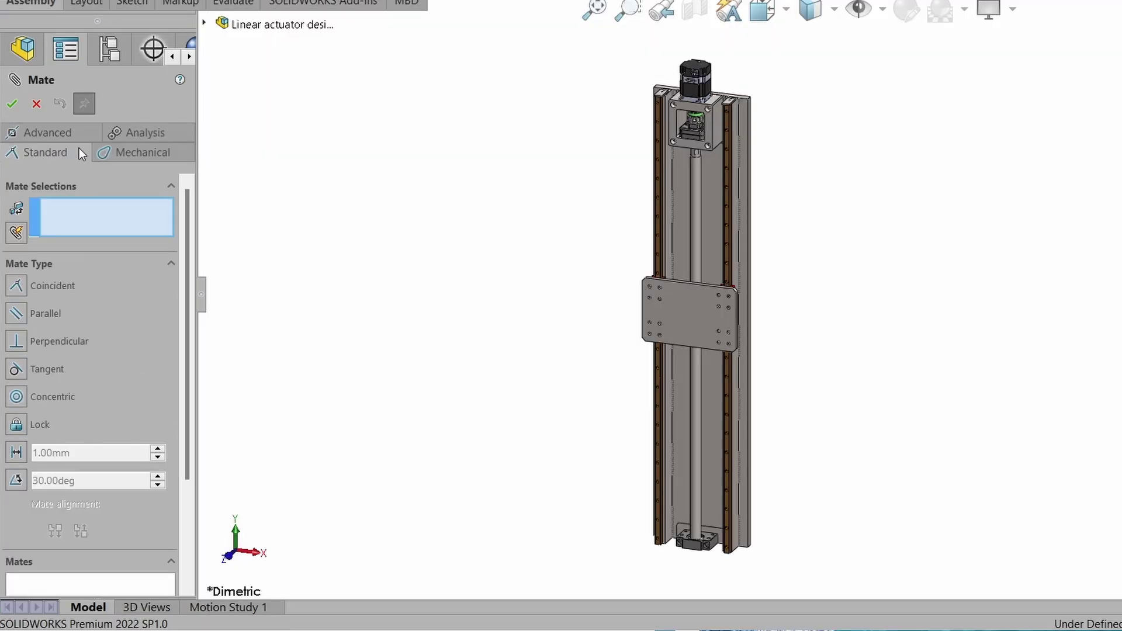
click(124, 153)
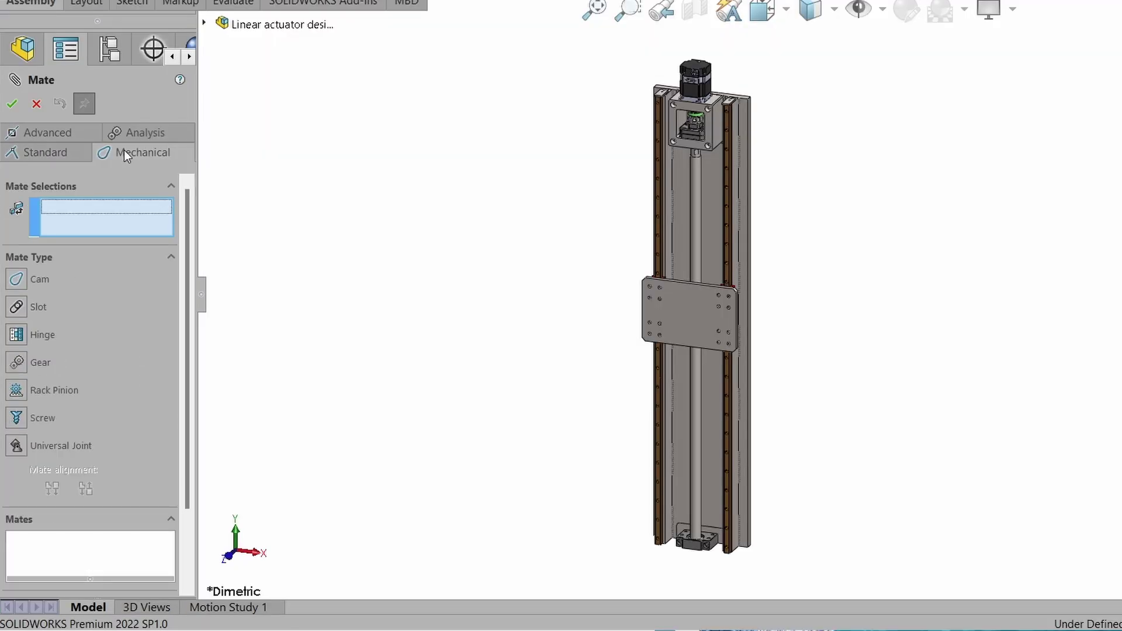
click(17, 417)
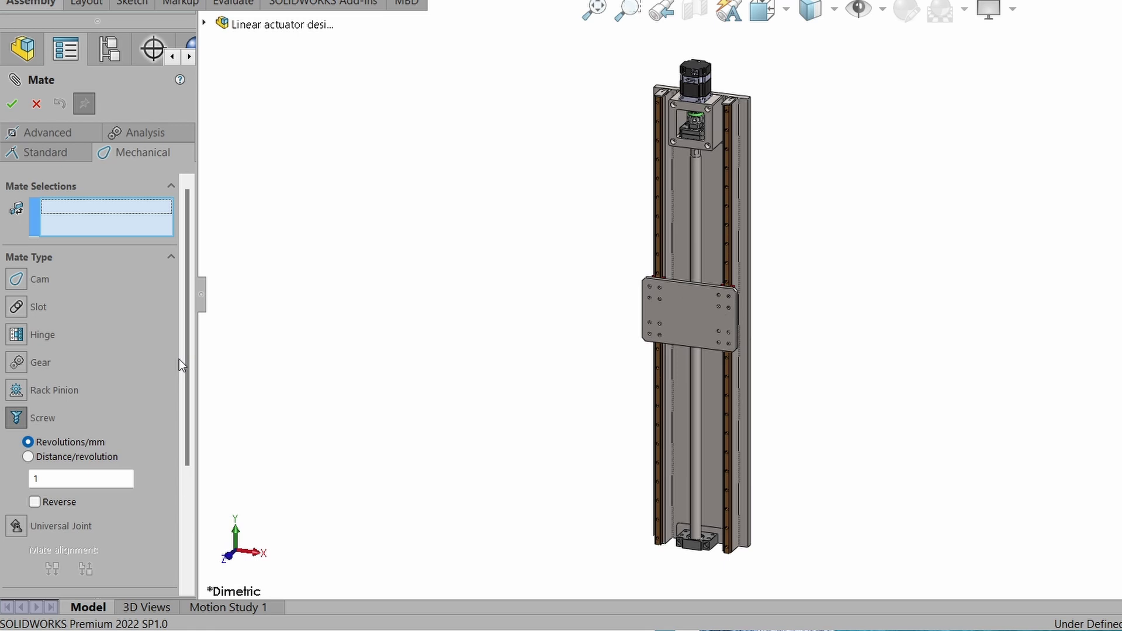
scroll(181, 365, down, 3)
scroll(702, 333, down, 5)
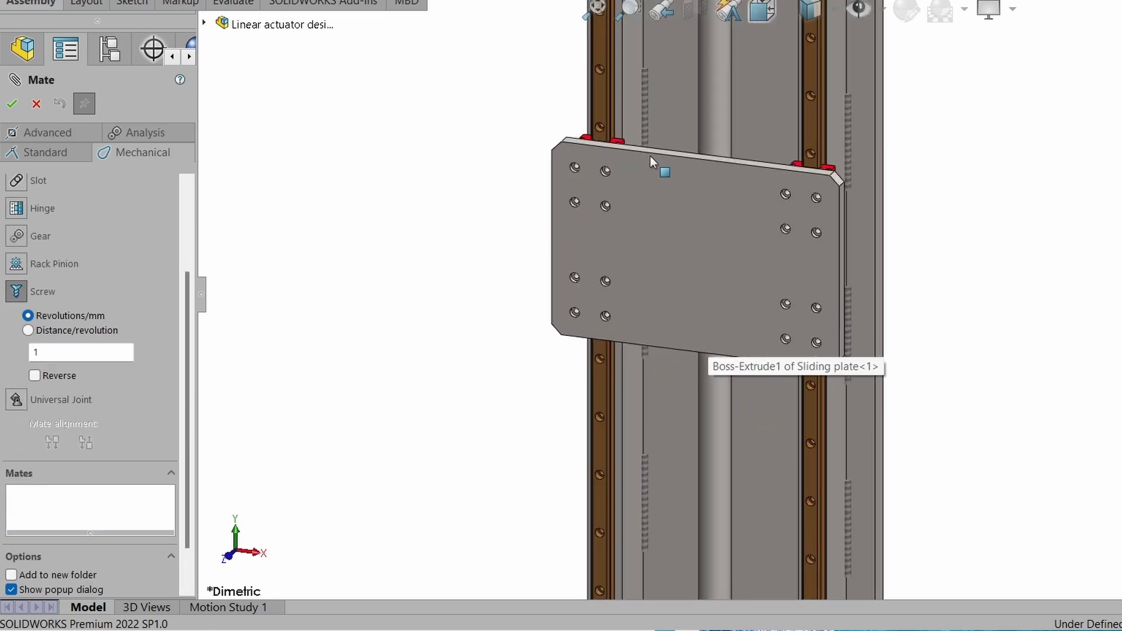
middle_drag(652, 162, 648, 292)
scroll(735, 272, down, 5)
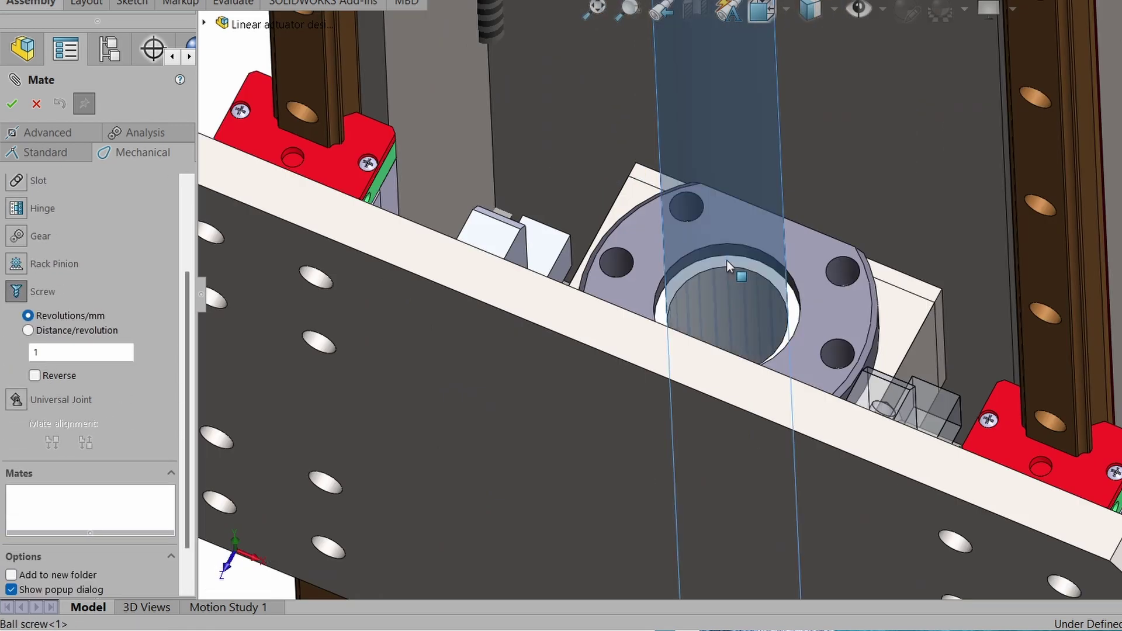
click(726, 295)
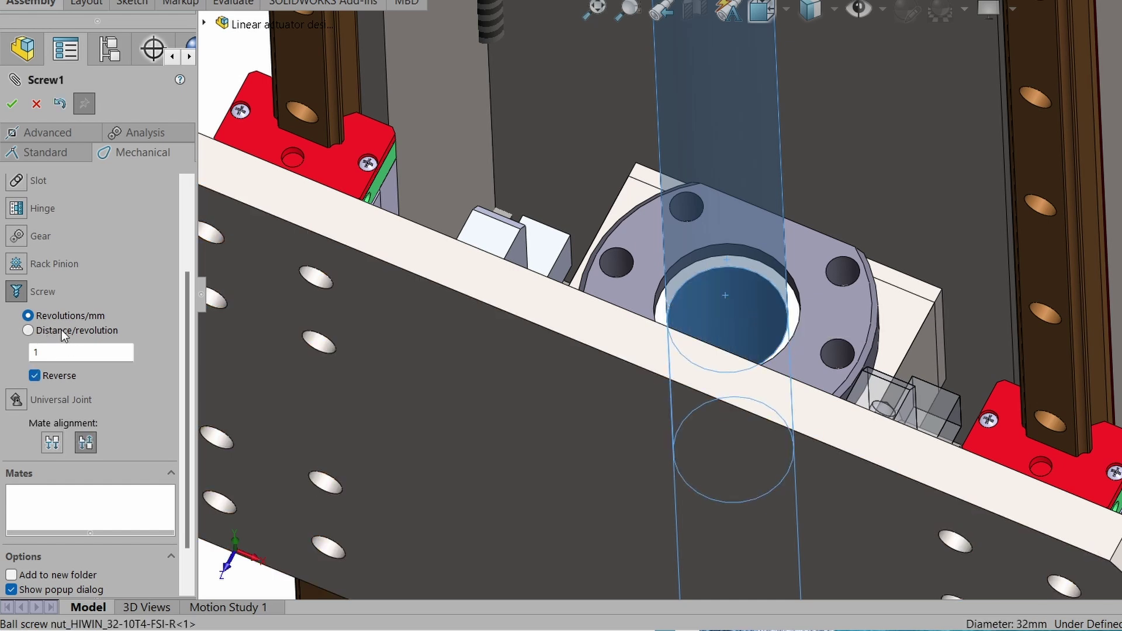
Define the screw mate by distance per revolution, set it to 10 mm and accept the mate
click(27, 331)
double_click(79, 351)
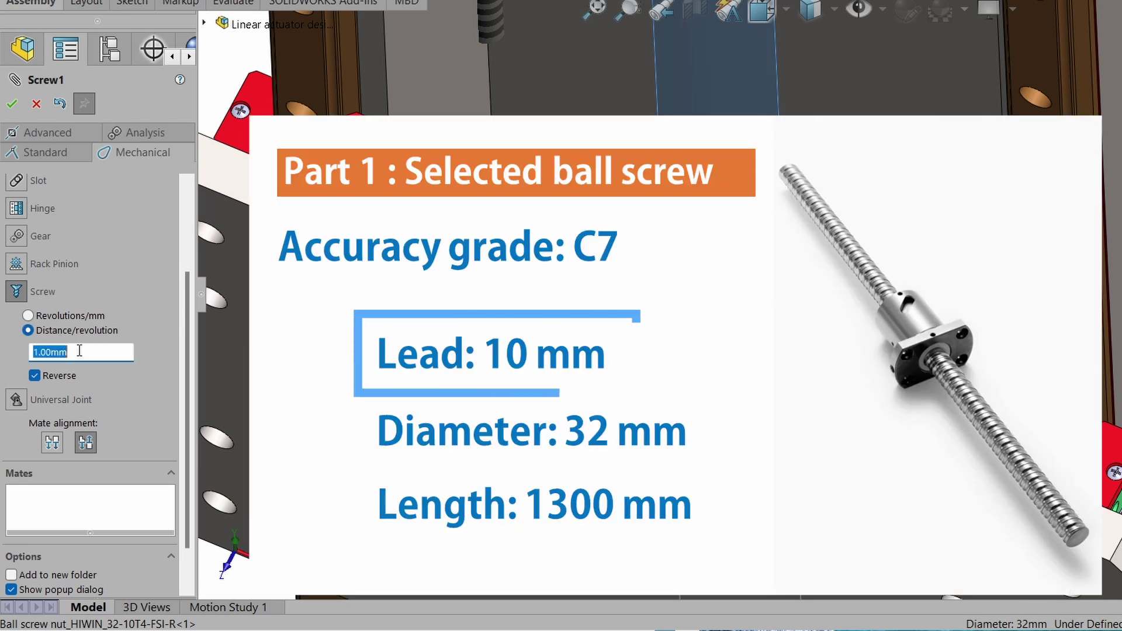
text(10)
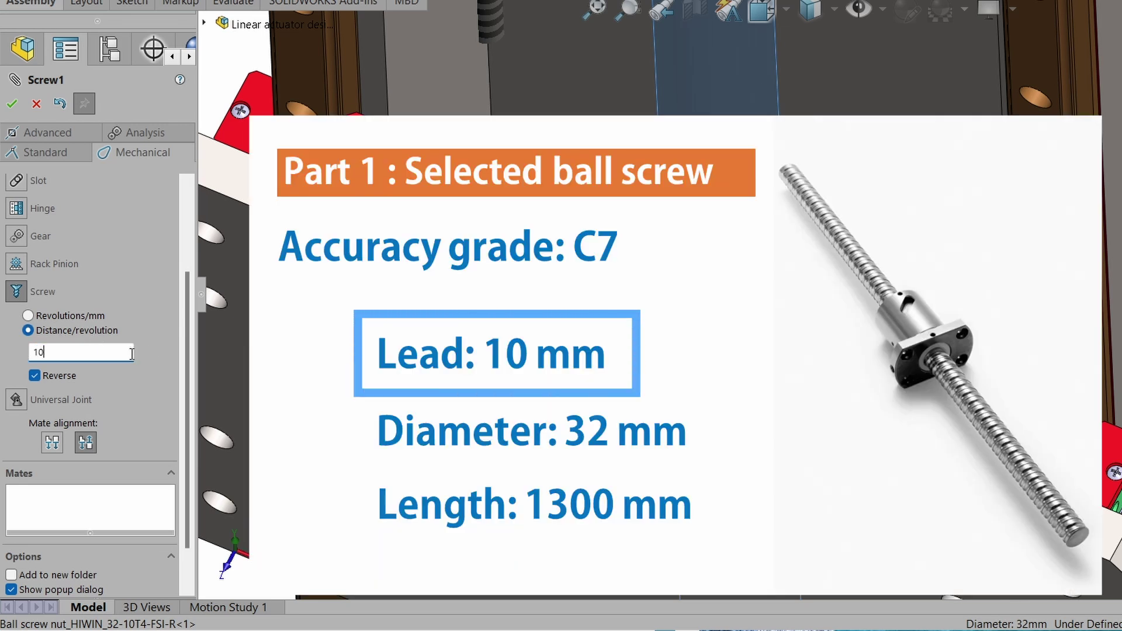
key(Return)
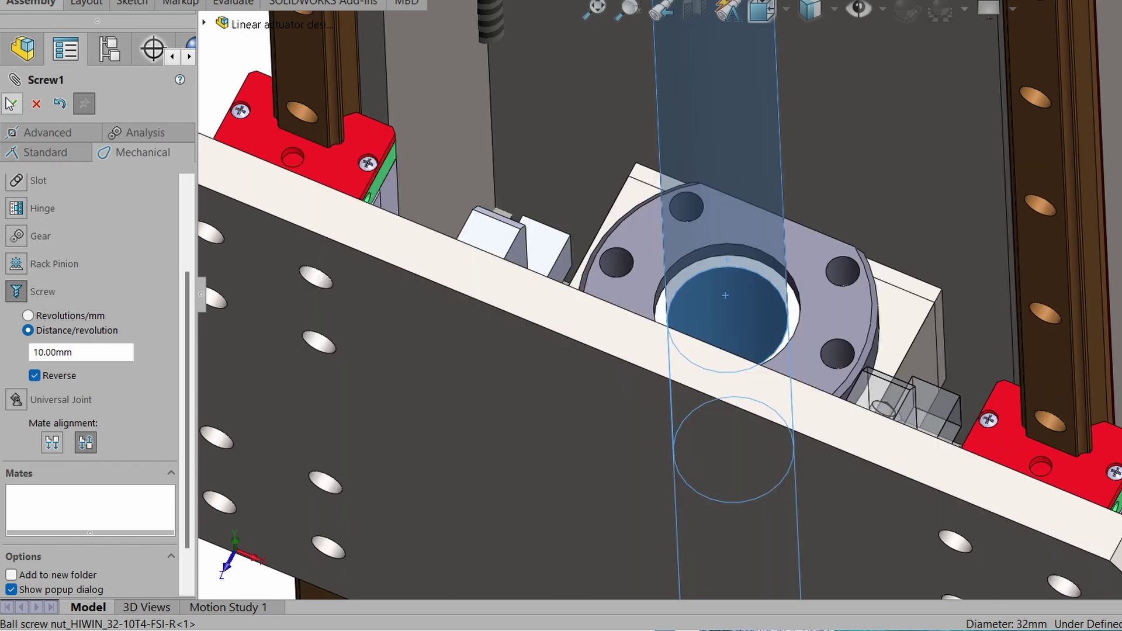
click(11, 104)
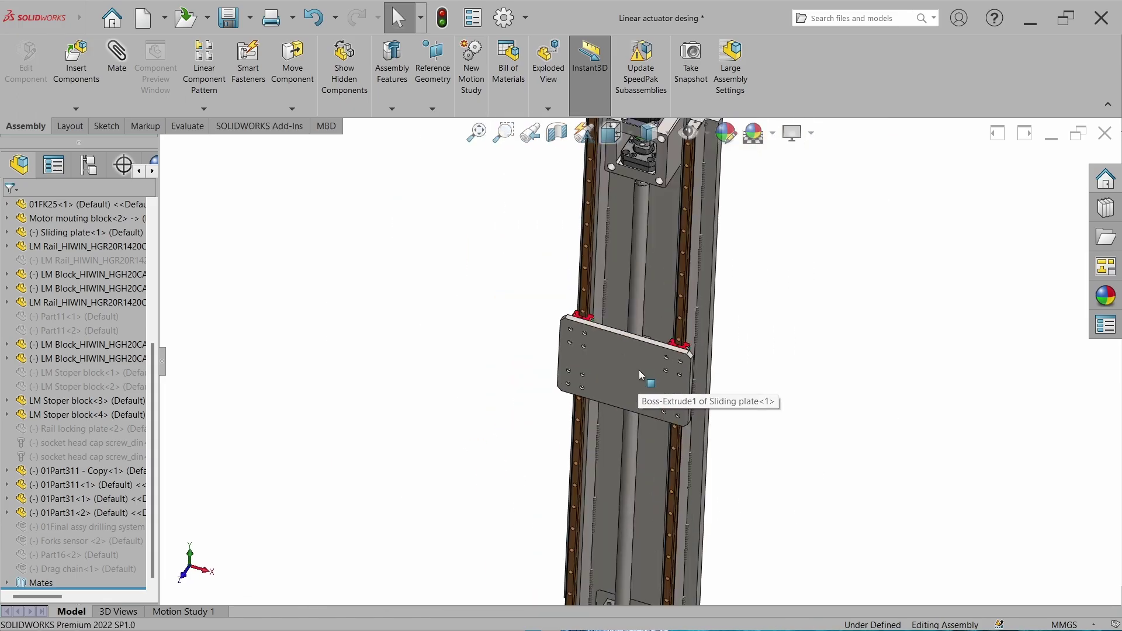
Test the screw mate by sliding the plate along the rails and rotating the ball screw
drag(636, 361, 632, 402)
scroll(643, 350, up, 3)
scroll(661, 280, down, 3)
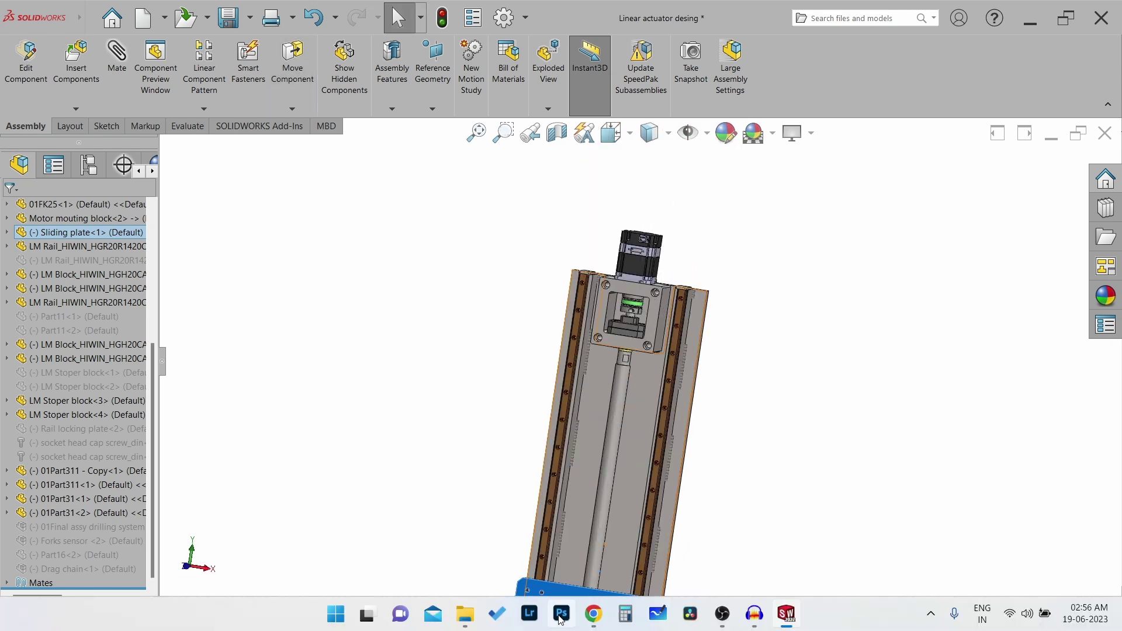
drag(559, 578, 513, 378)
scroll(591, 380, down, 5)
click(589, 376)
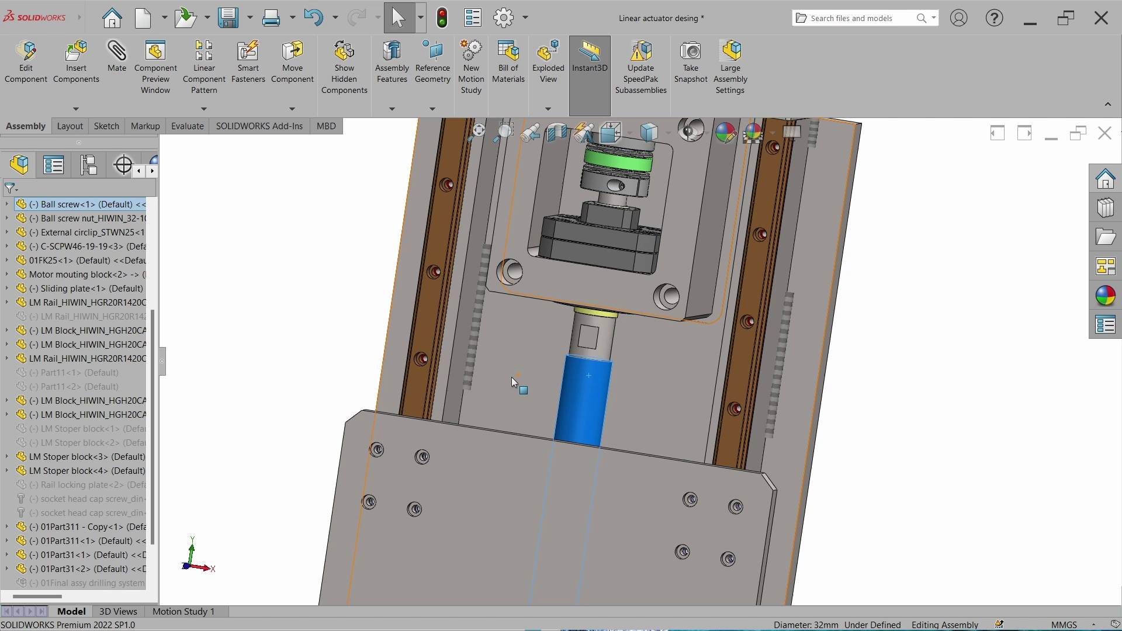
click(283, 317)
drag(584, 380, 679, 378)
key(Escape)
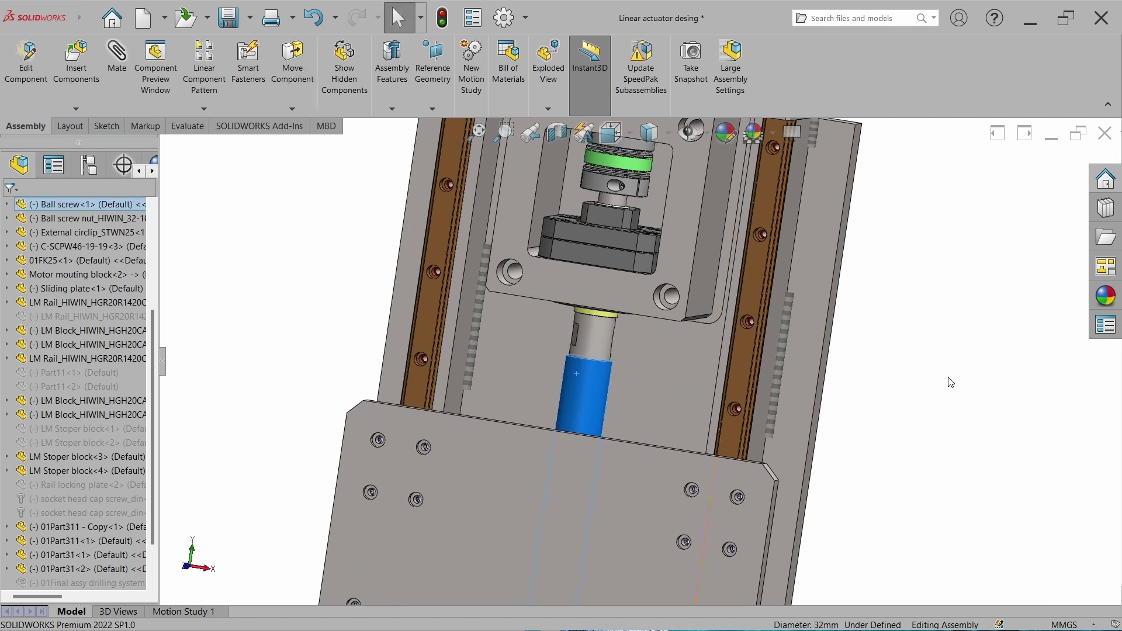
Open Motion Study 1 and set its study type to Motion Analysis
scroll(401, 447, up, 5)
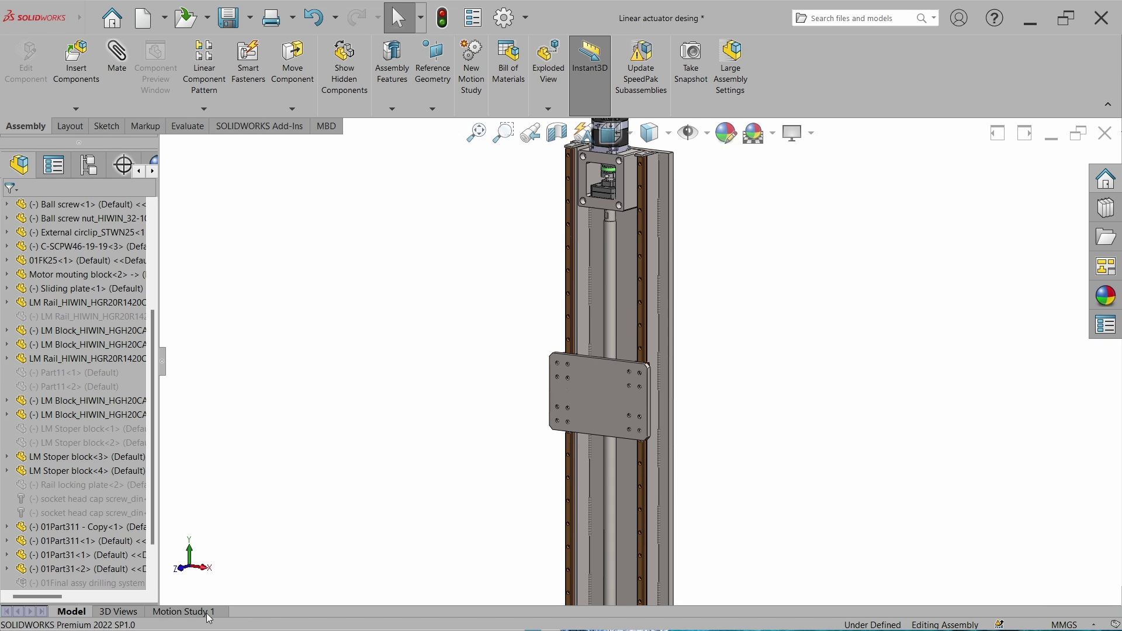
click(186, 612)
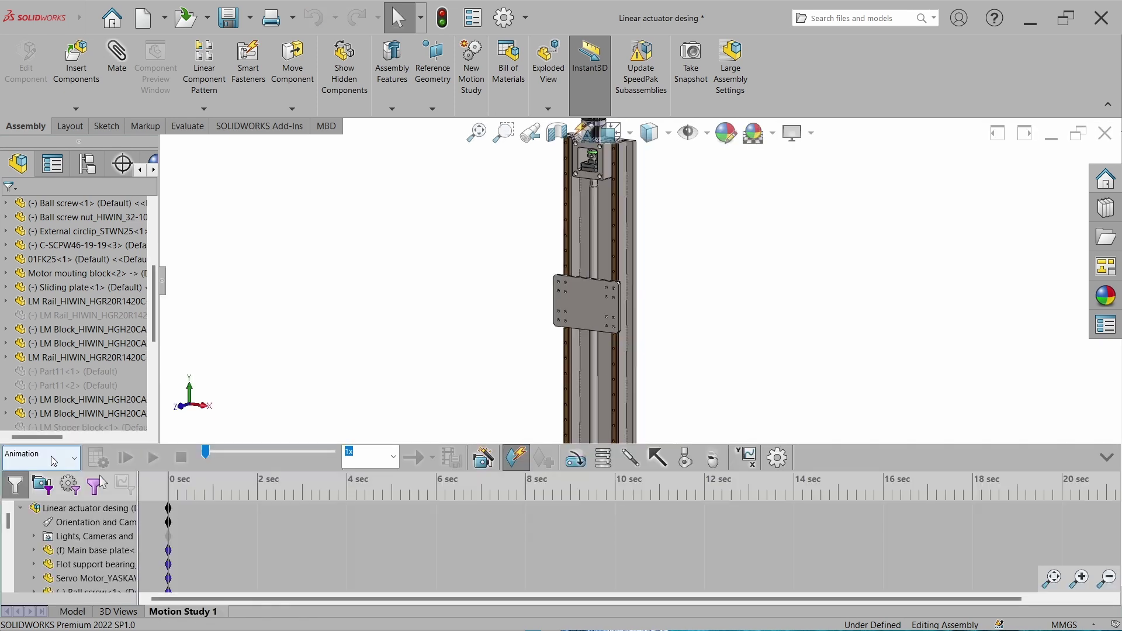
click(52, 459)
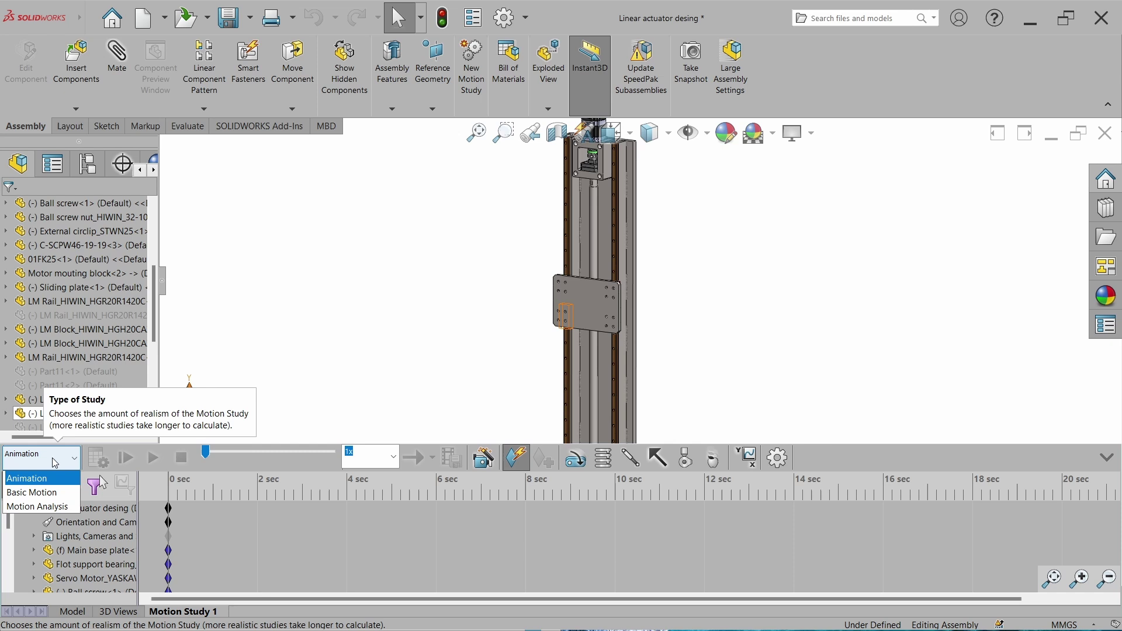
click(53, 507)
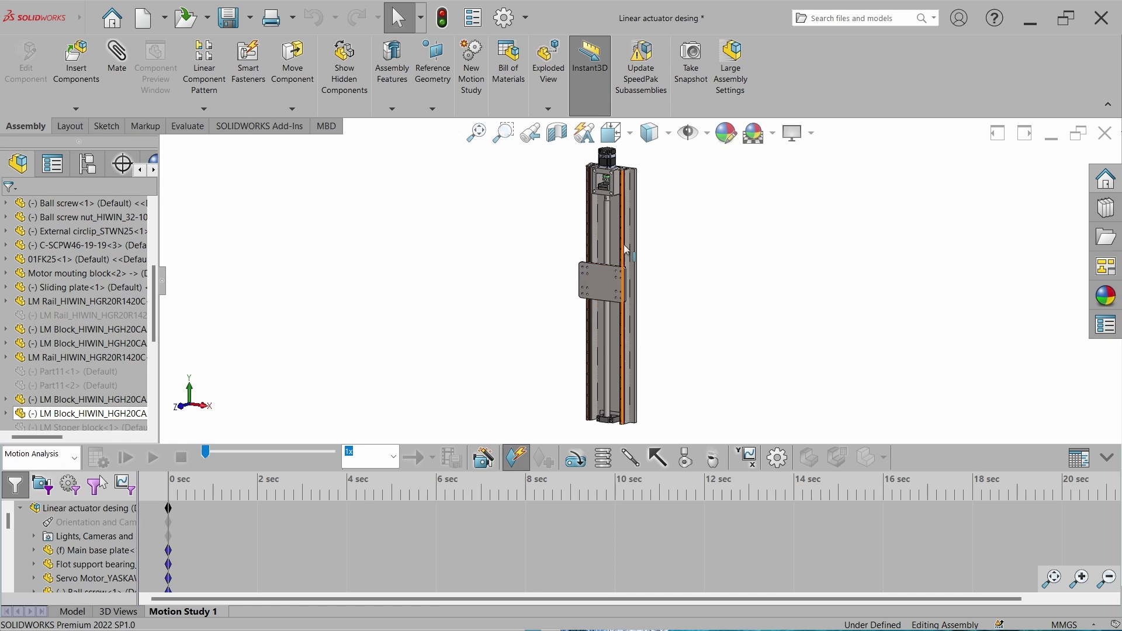
Start an action-only force on the underside face of the ball screw nut
click(657, 458)
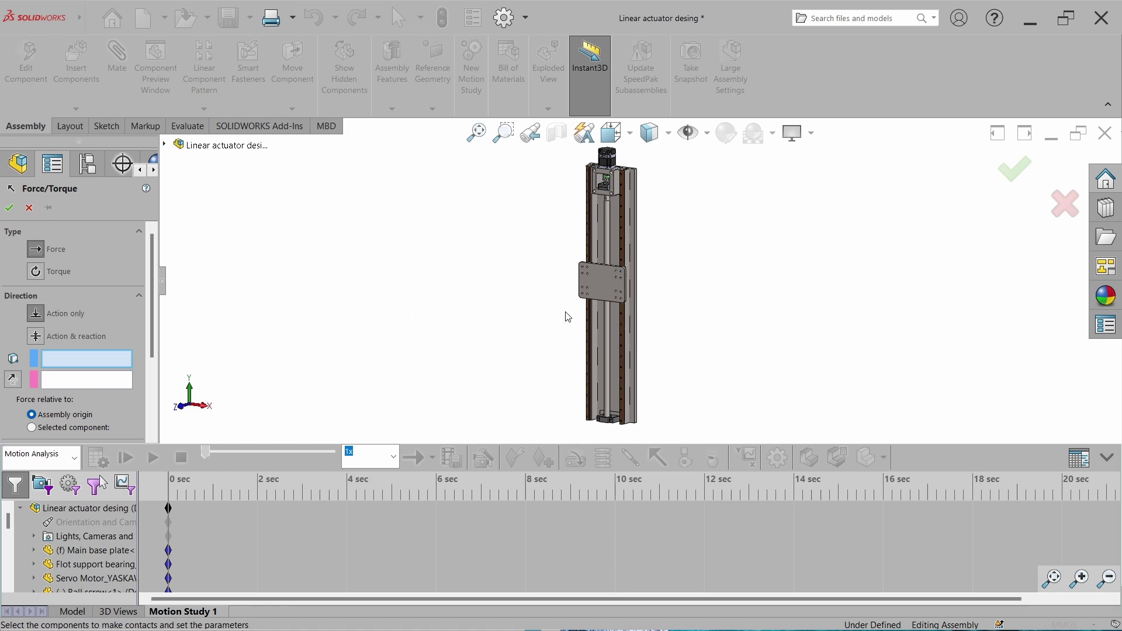
scroll(603, 275, down, 5)
middle_drag(642, 353, 605, 304)
scroll(605, 304, down, 4)
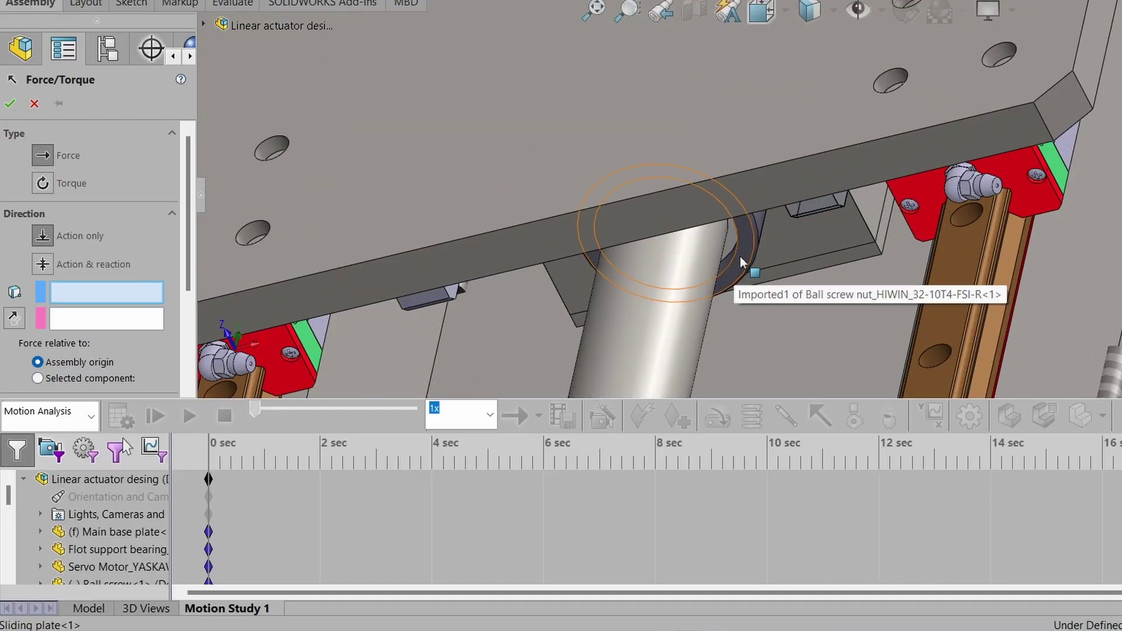
click(740, 258)
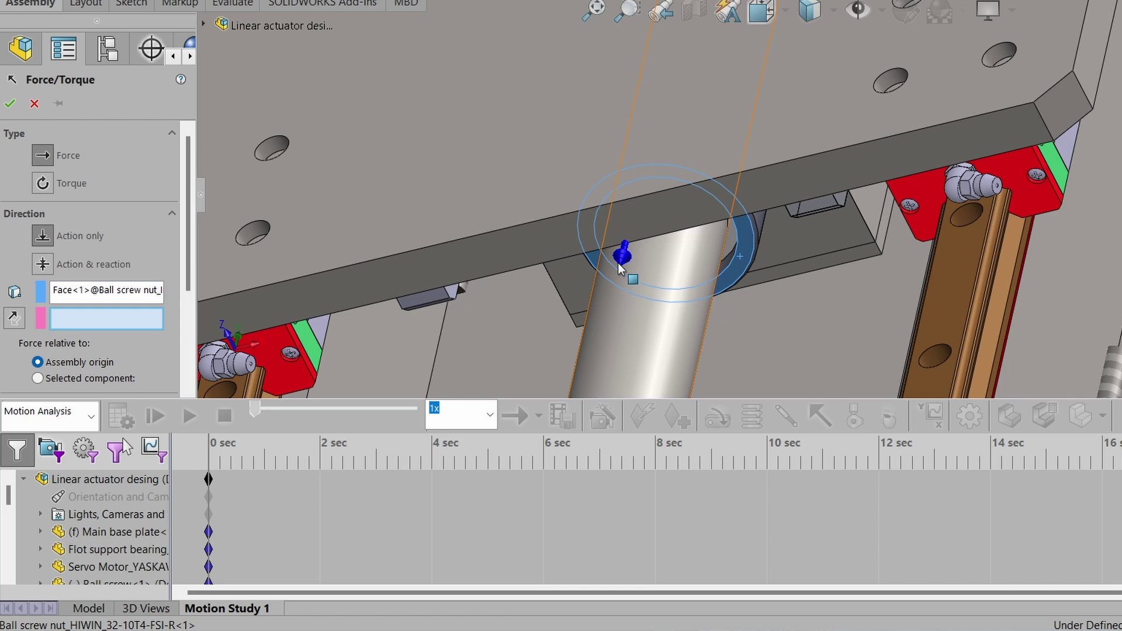
key(ctrl+1)
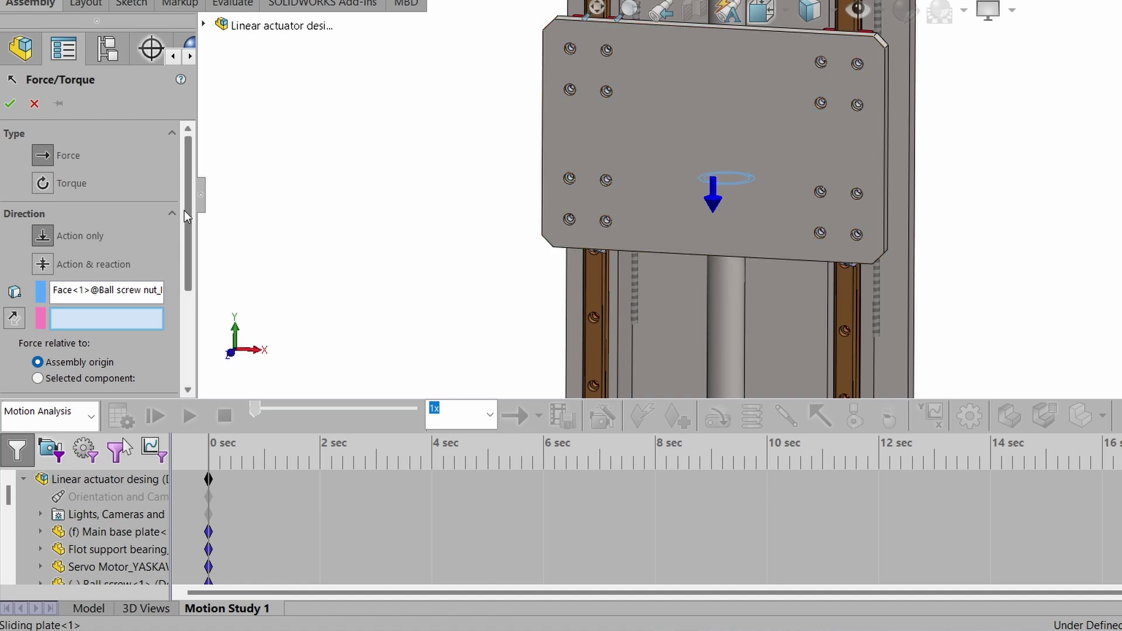
Set the constant force on the ball screw nut to 680 N and accept it
drag(184, 210, 180, 302)
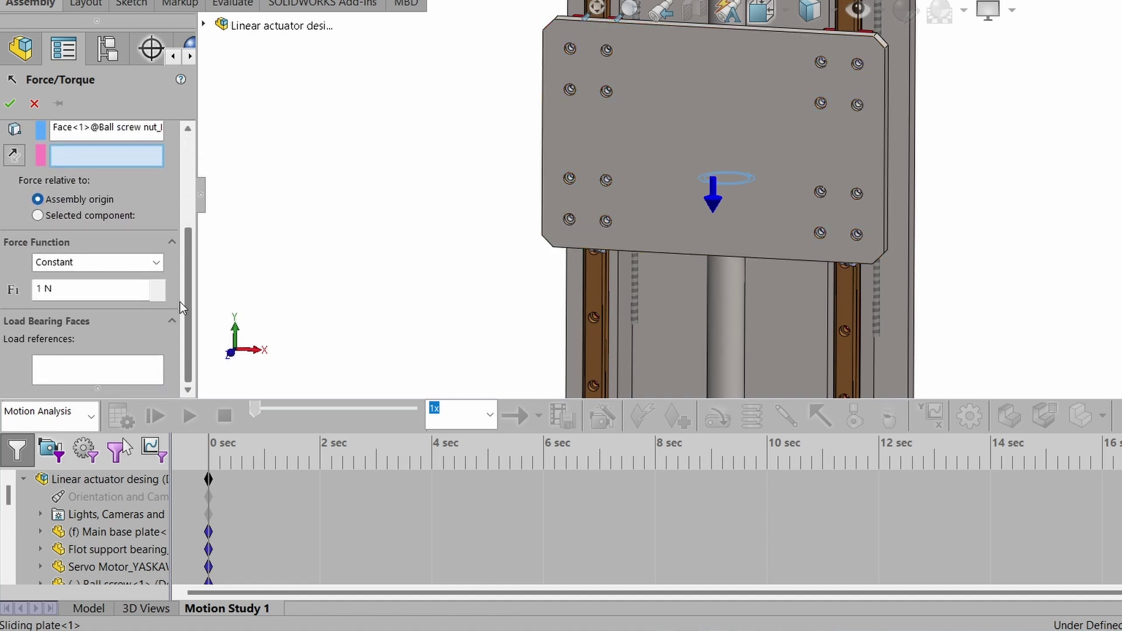
click(91, 291)
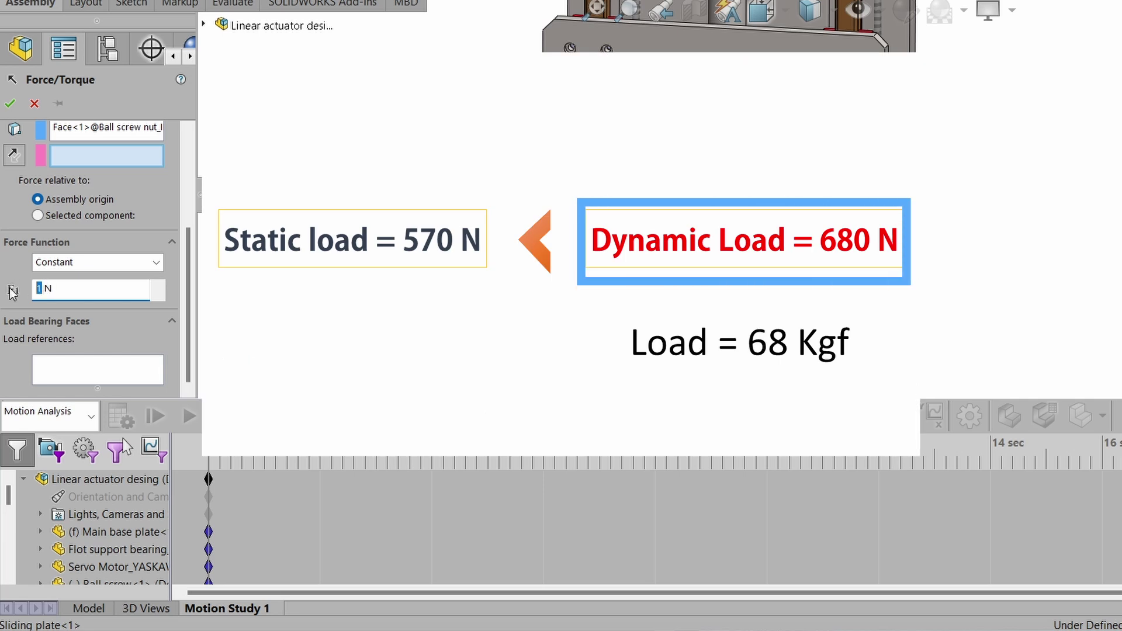
key(BackSpace)
text(680)
click(9, 103)
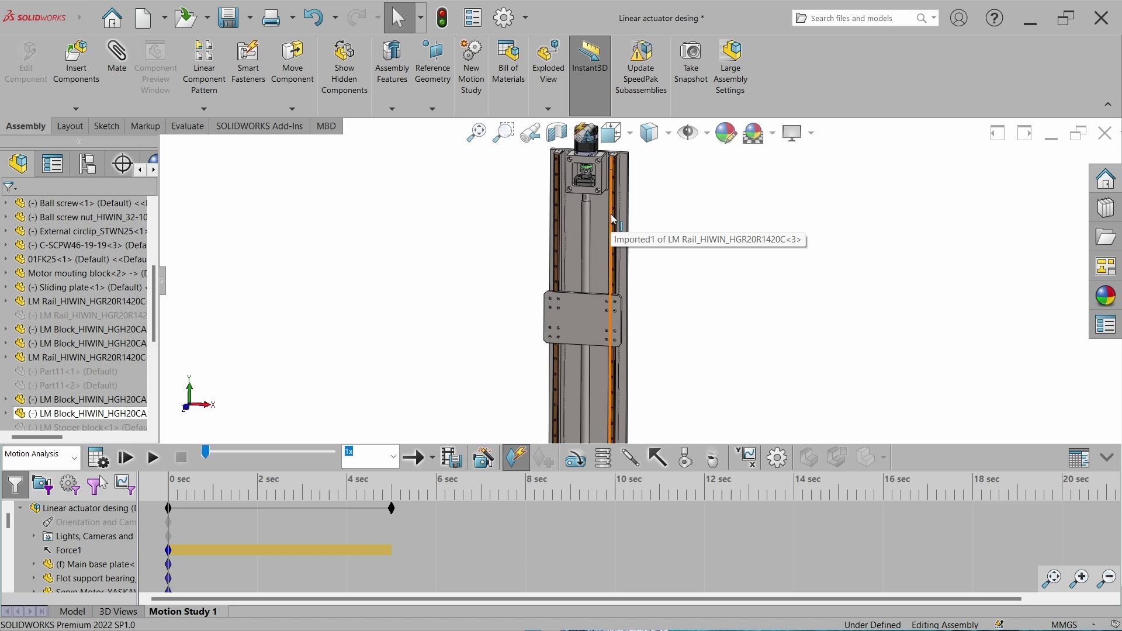
Add a constant-speed rotary motor to the cylindrical face at the upper end of the ball screw
click(577, 461)
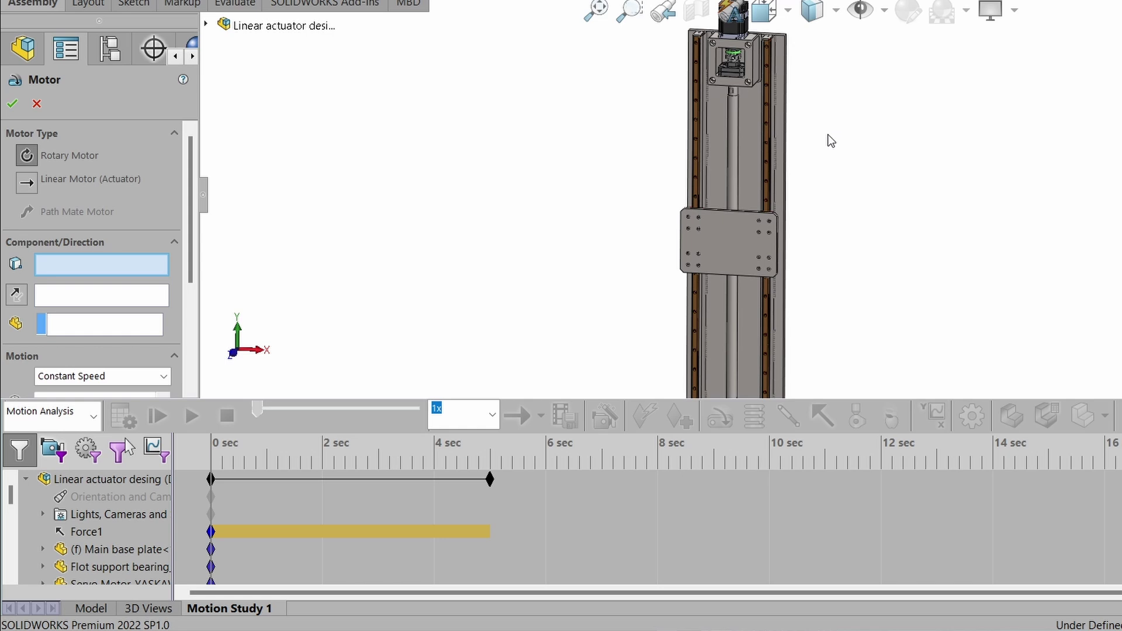
scroll(734, 93, down, 3)
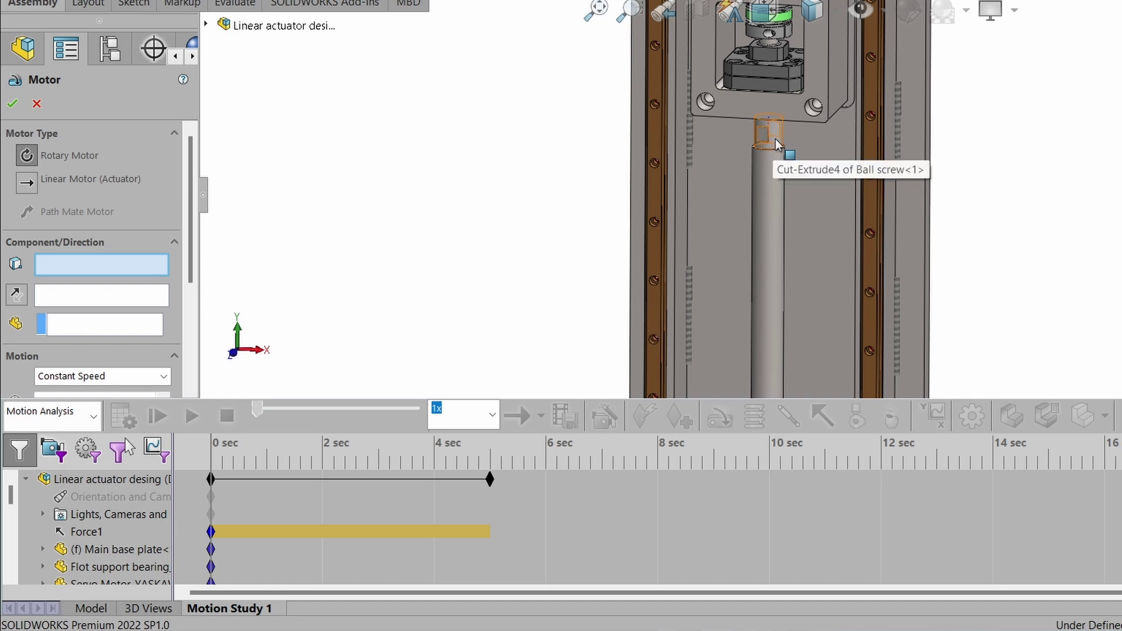
click(775, 139)
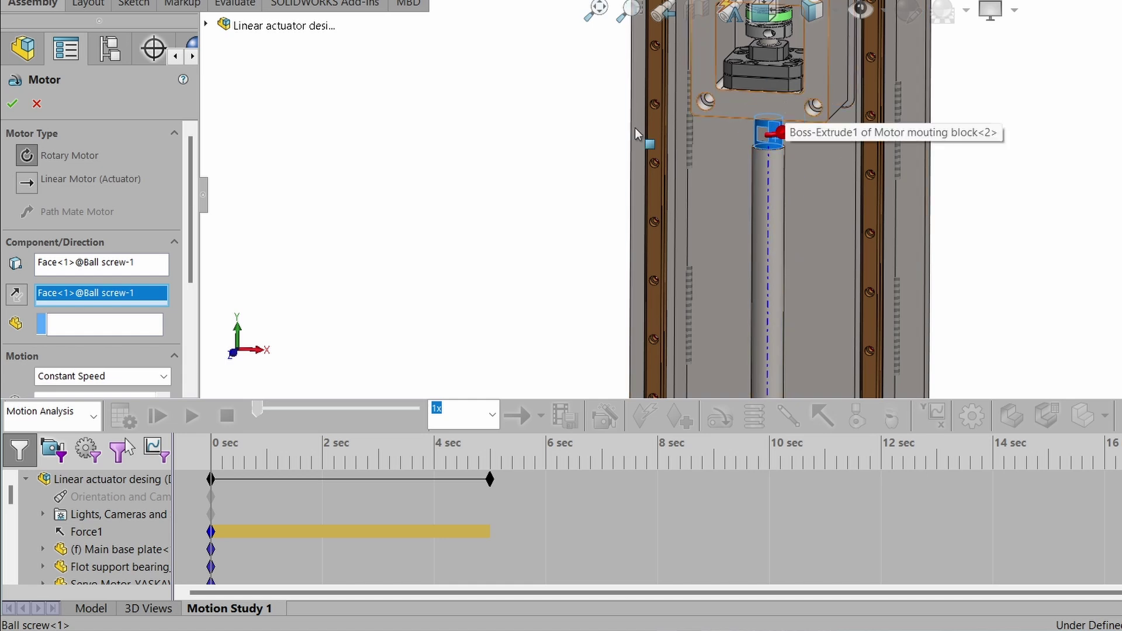
drag(192, 185, 190, 249)
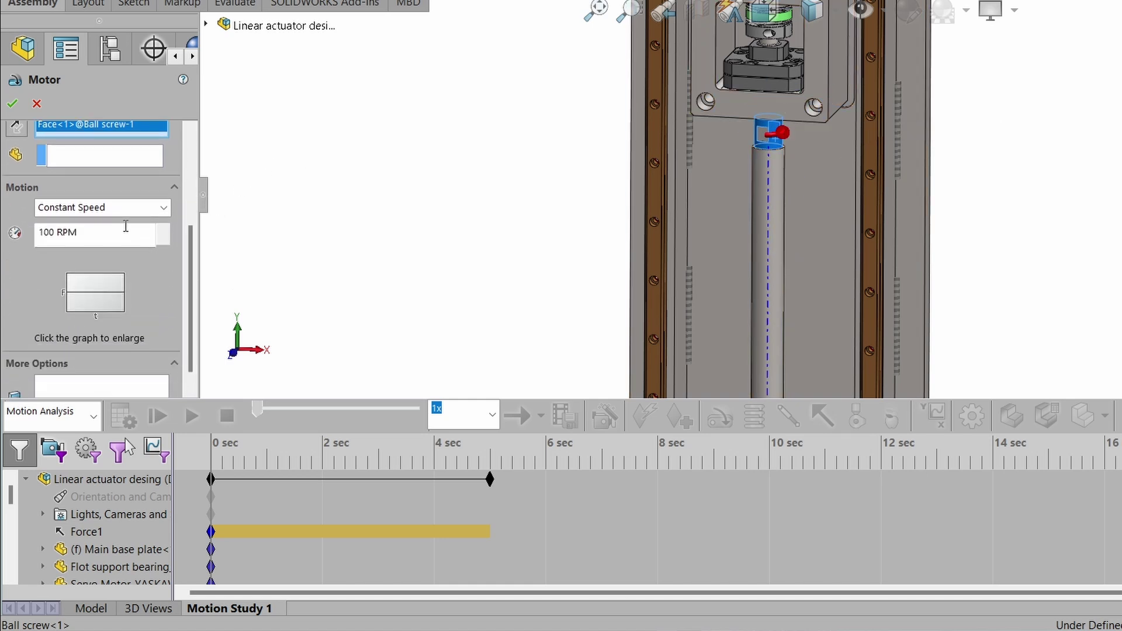
click(143, 208)
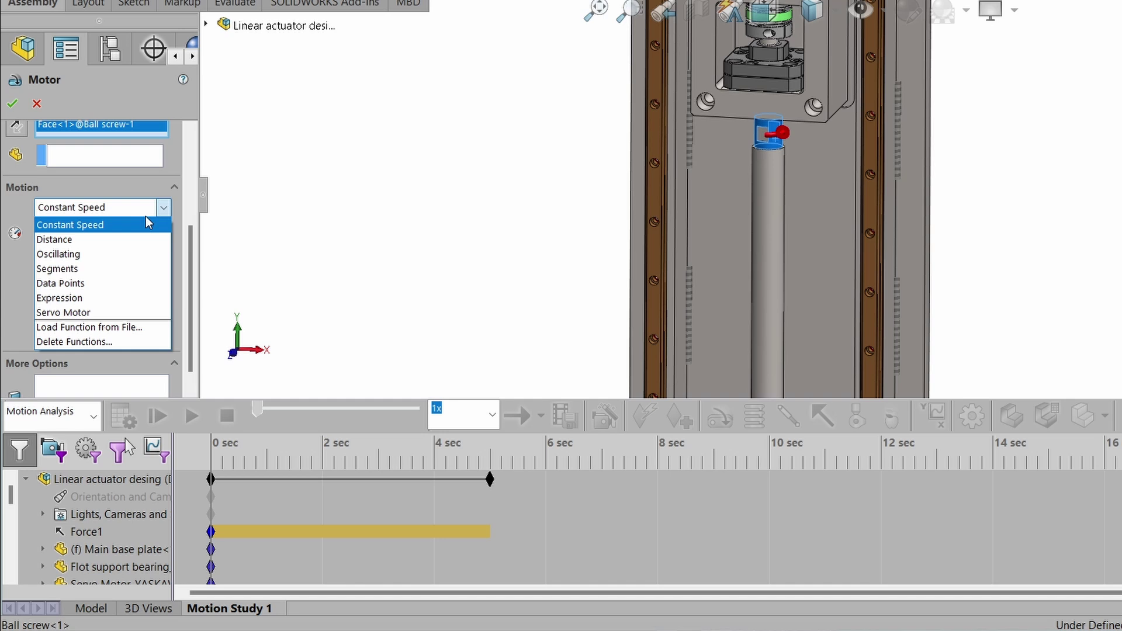
click(79, 226)
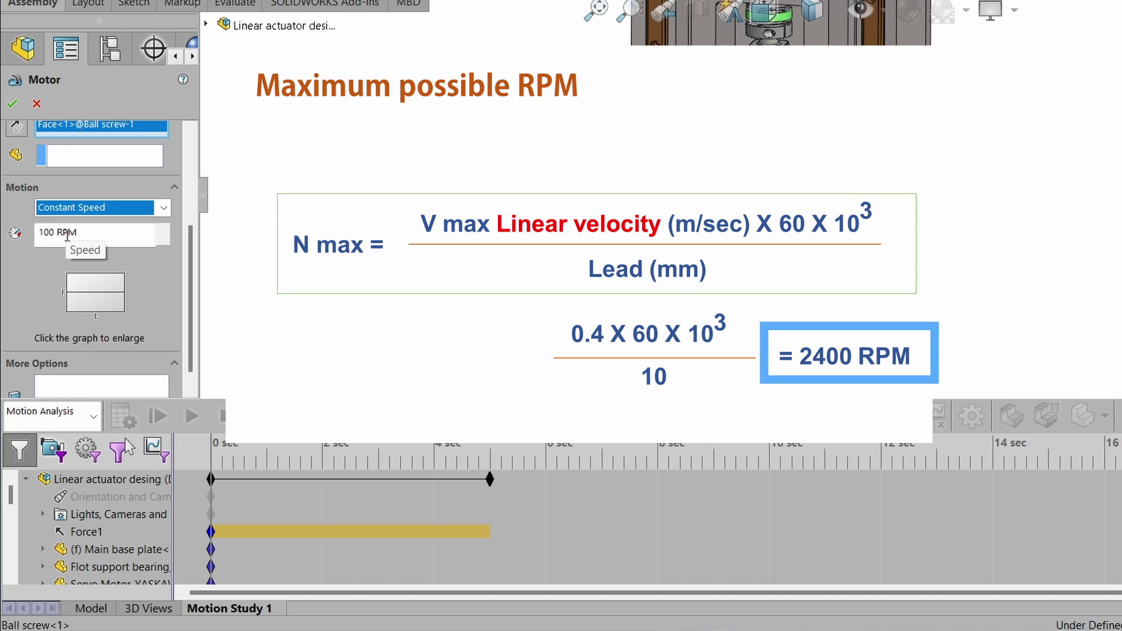
click(12, 104)
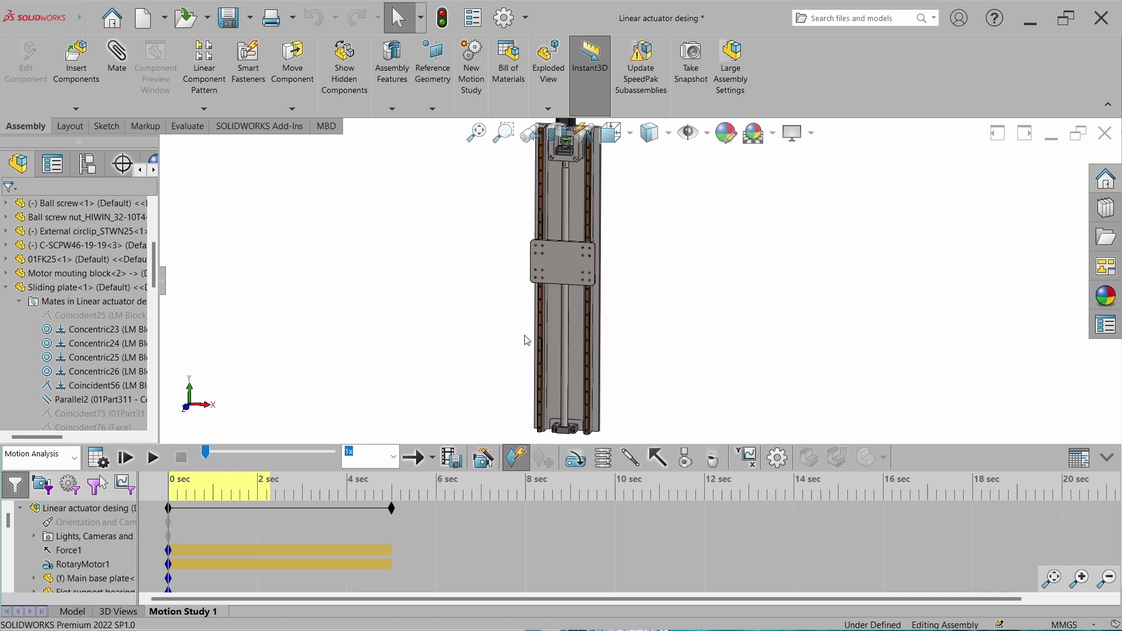
Calculate the motion study, reverse the direction of the rotary motor on the ball screw and recalculate
click(104, 461)
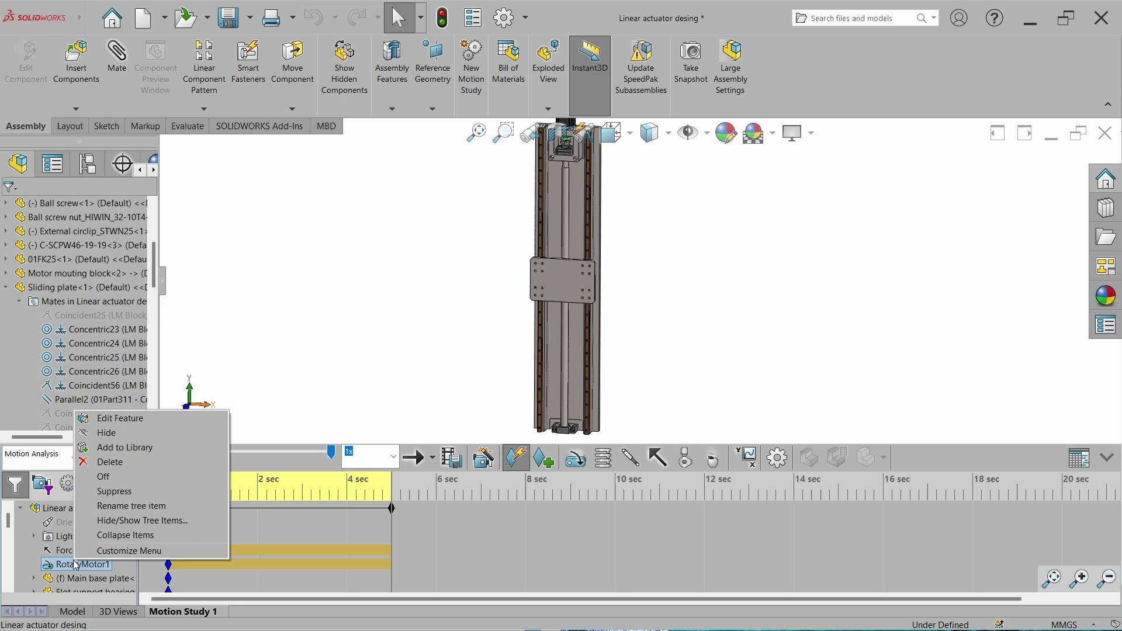
click(110, 419)
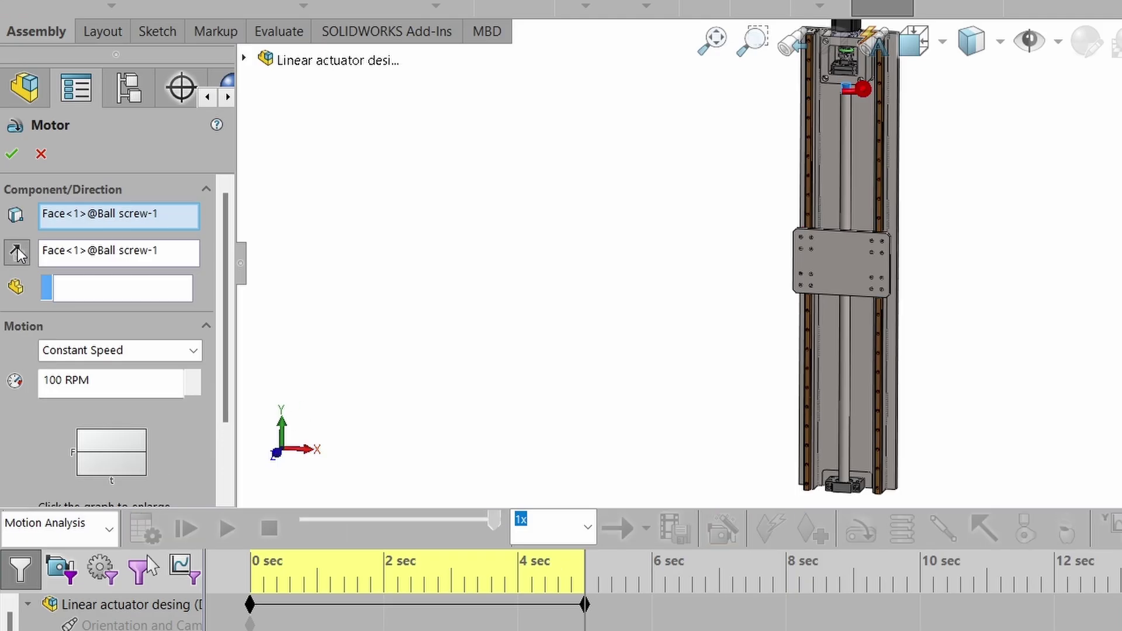
click(11, 153)
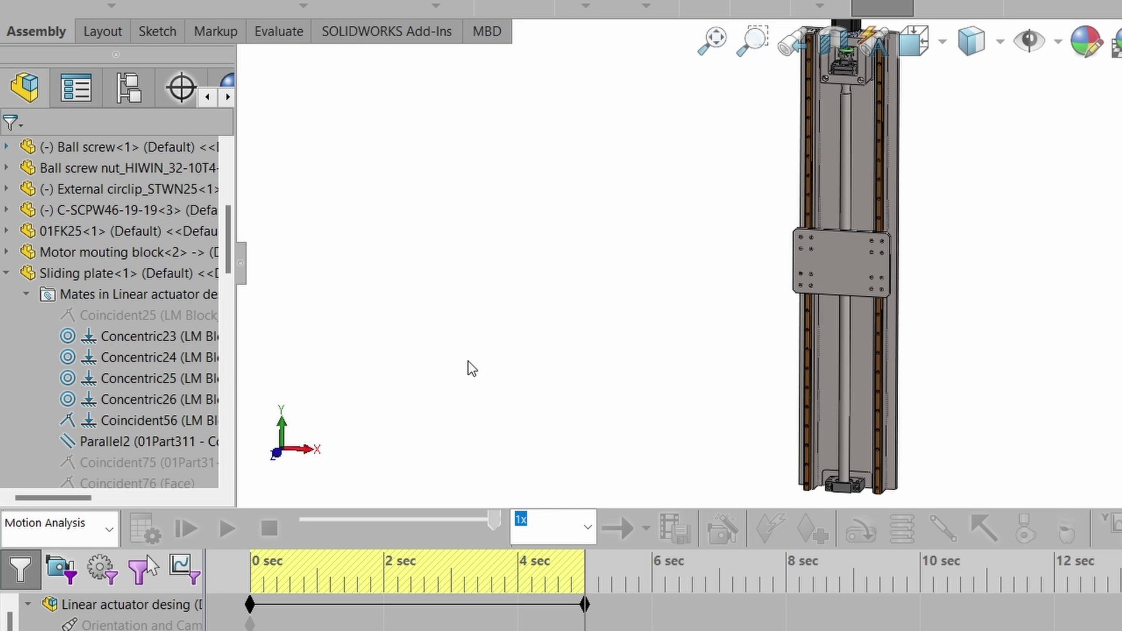
click(147, 529)
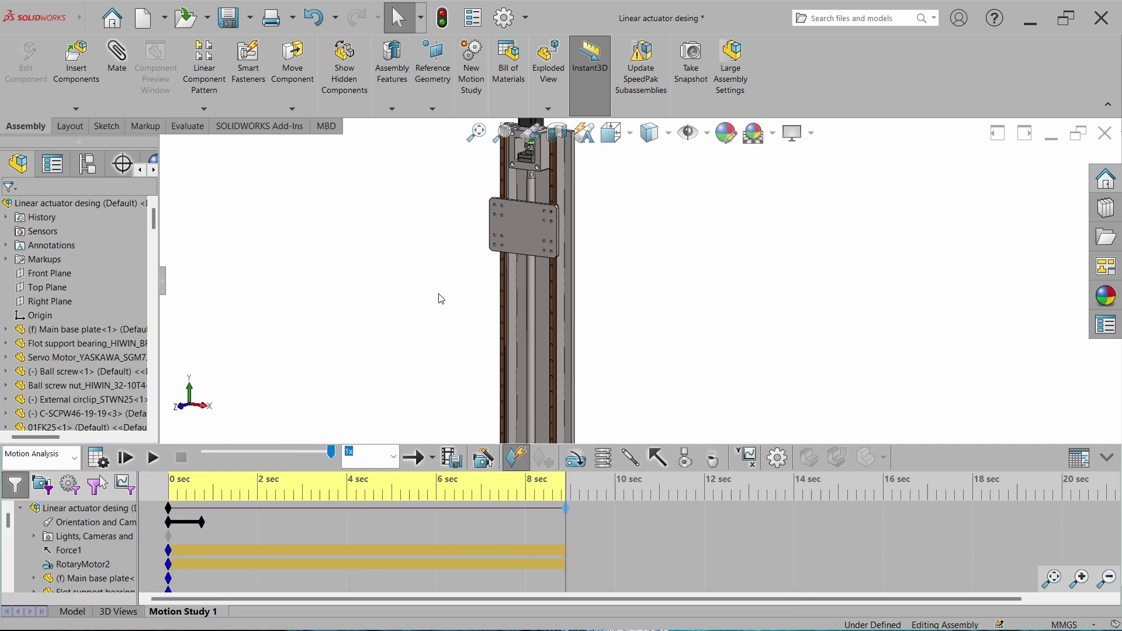
Create a new Forces results plot of the Motor Torque magnitude for RotaryMotor2 and move the plot clear of the edge
click(748, 457)
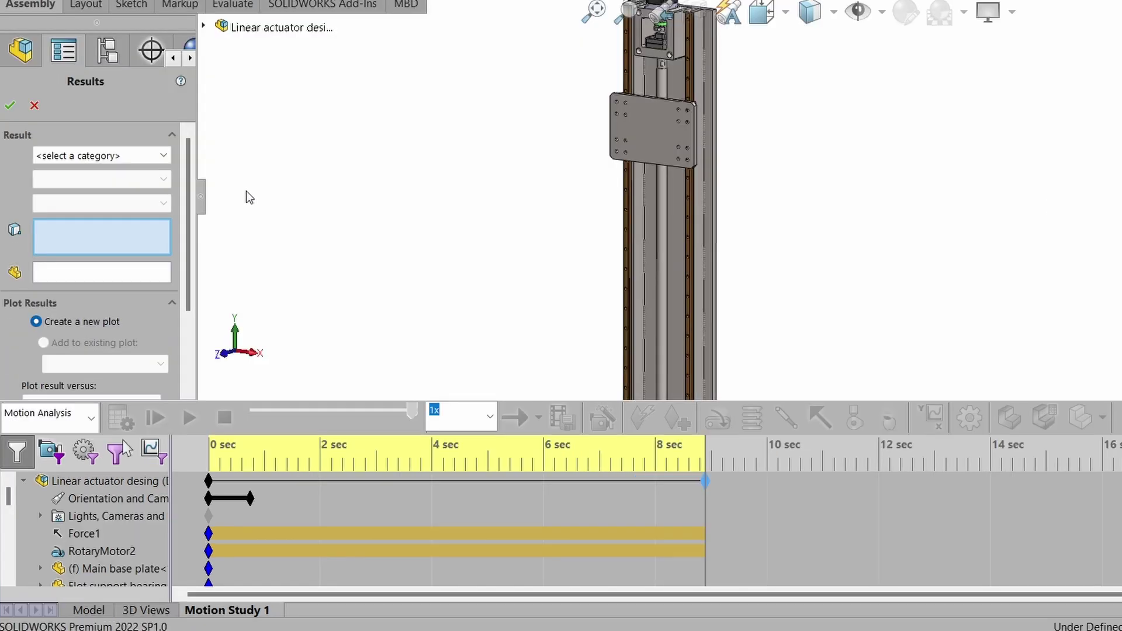
click(124, 156)
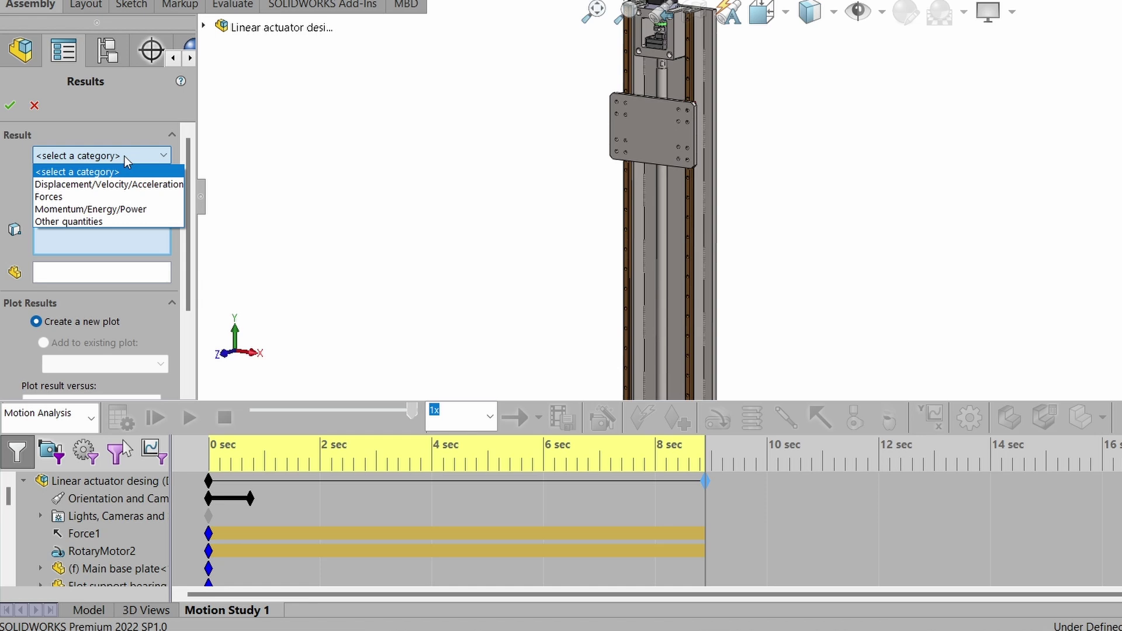
click(115, 197)
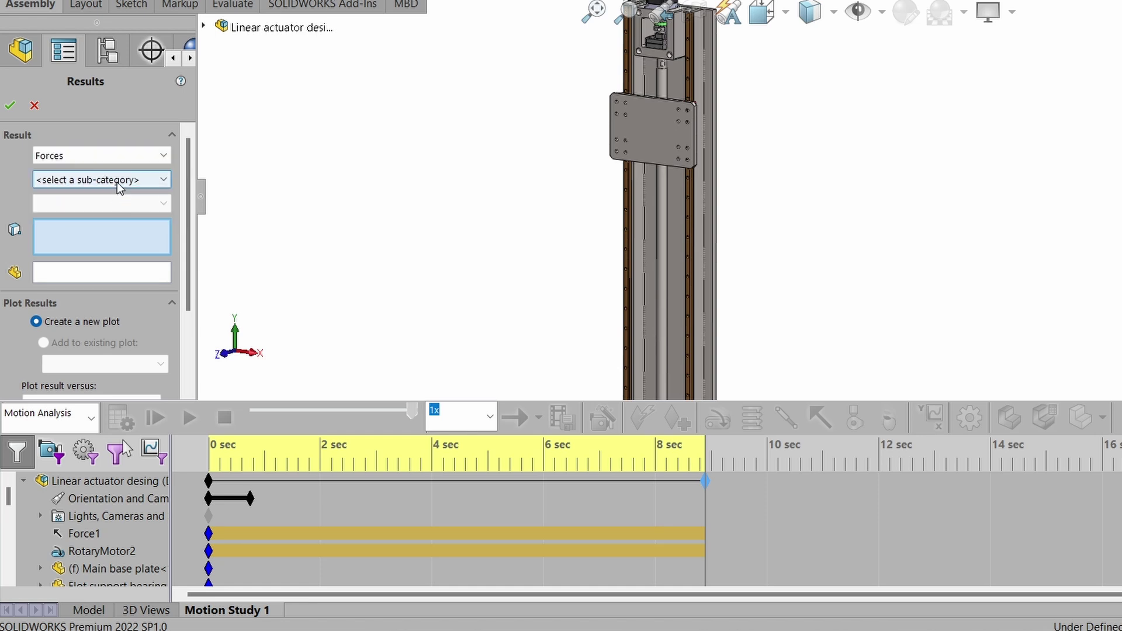
click(117, 181)
click(109, 220)
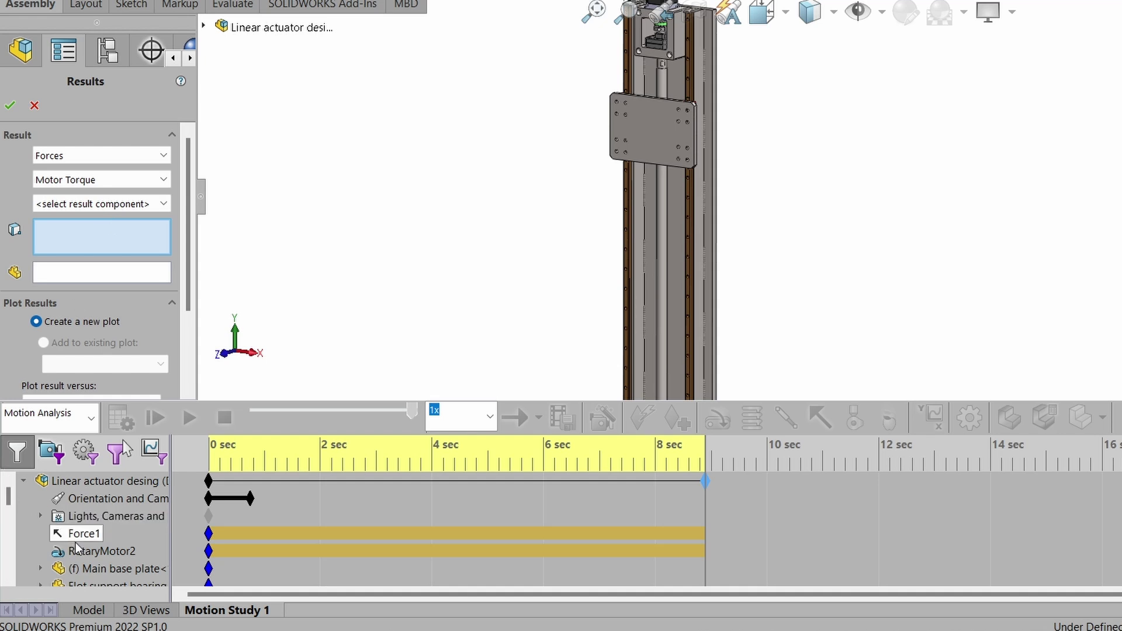
click(86, 552)
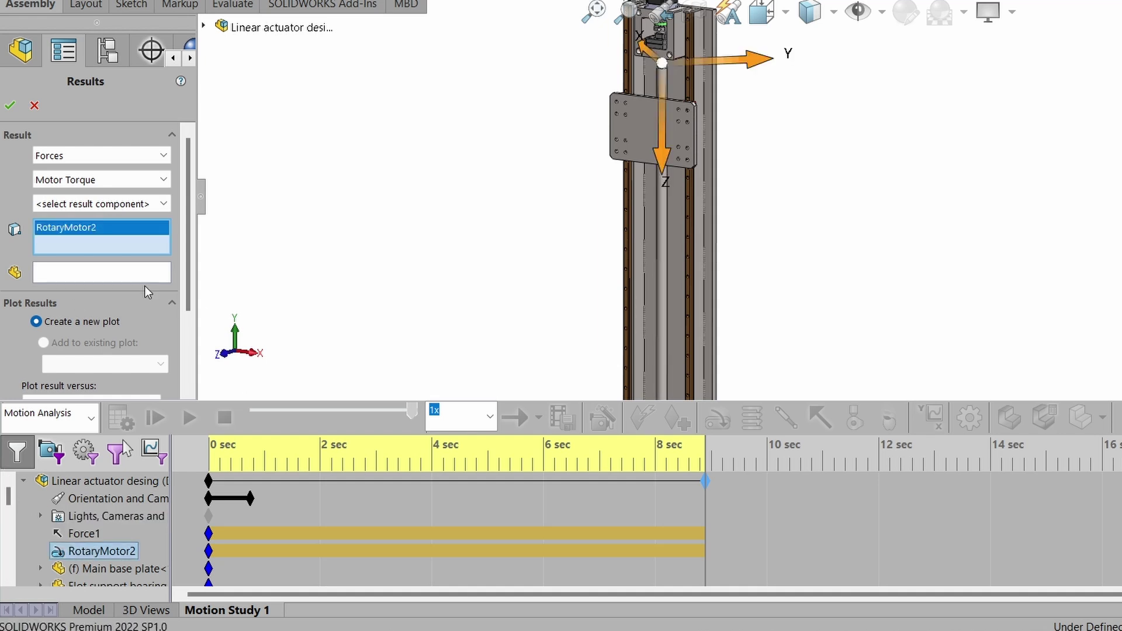
click(10, 106)
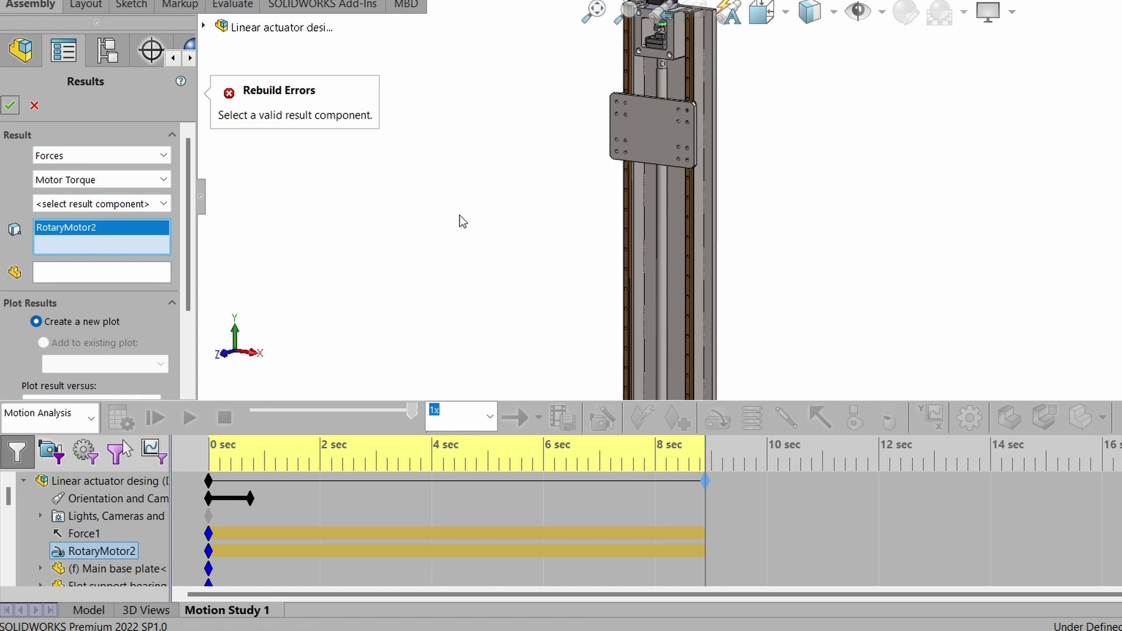
click(152, 203)
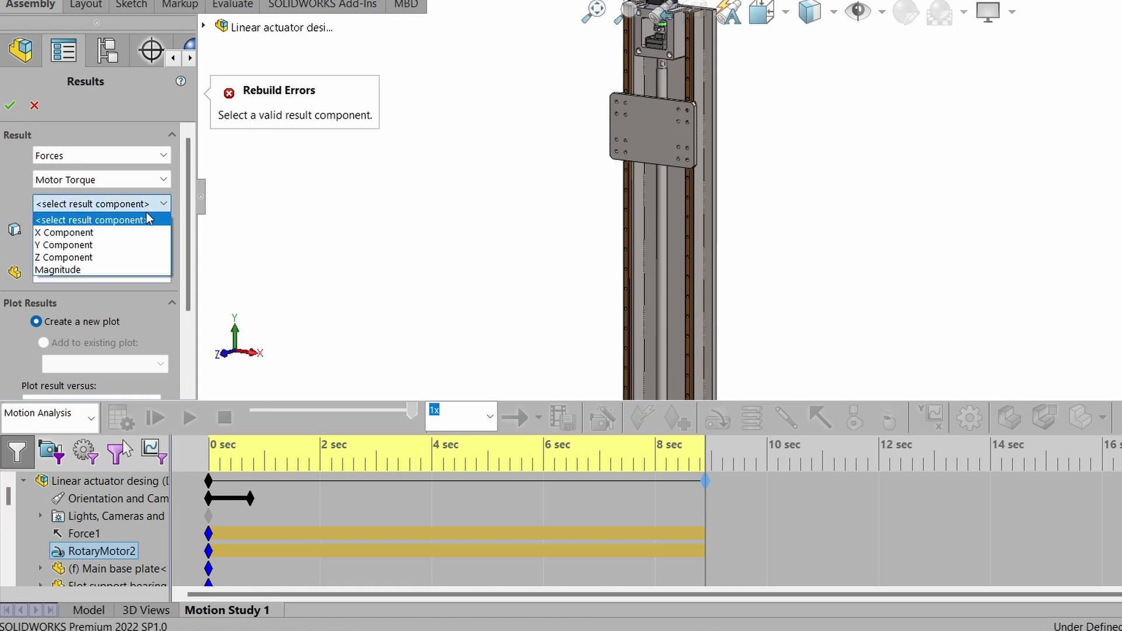
click(124, 268)
click(9, 106)
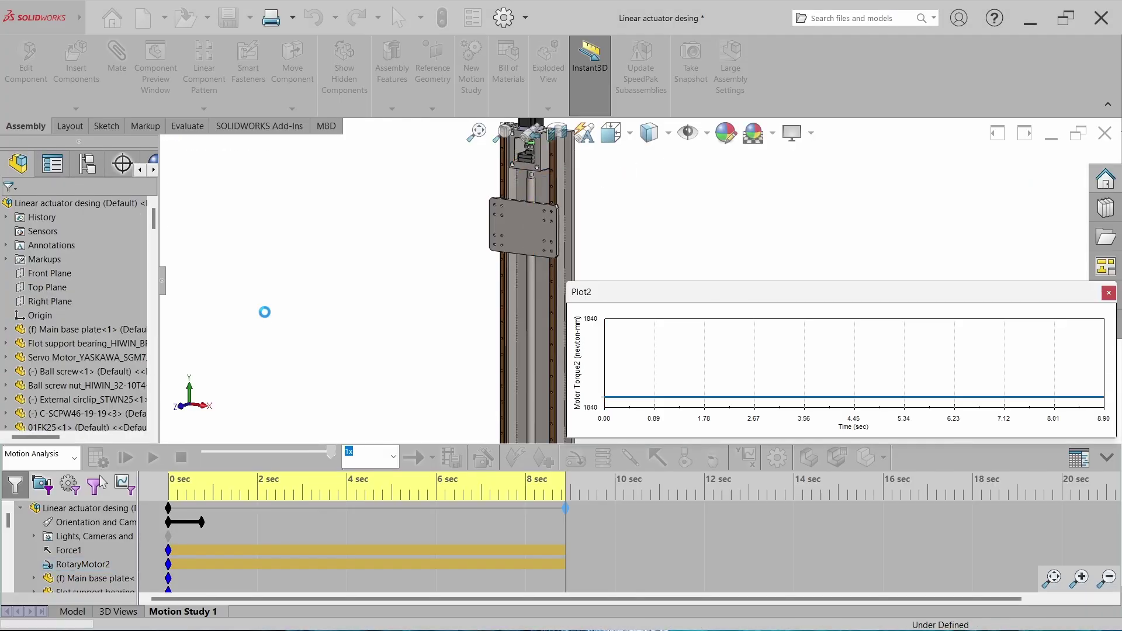
drag(659, 292, 531, 290)
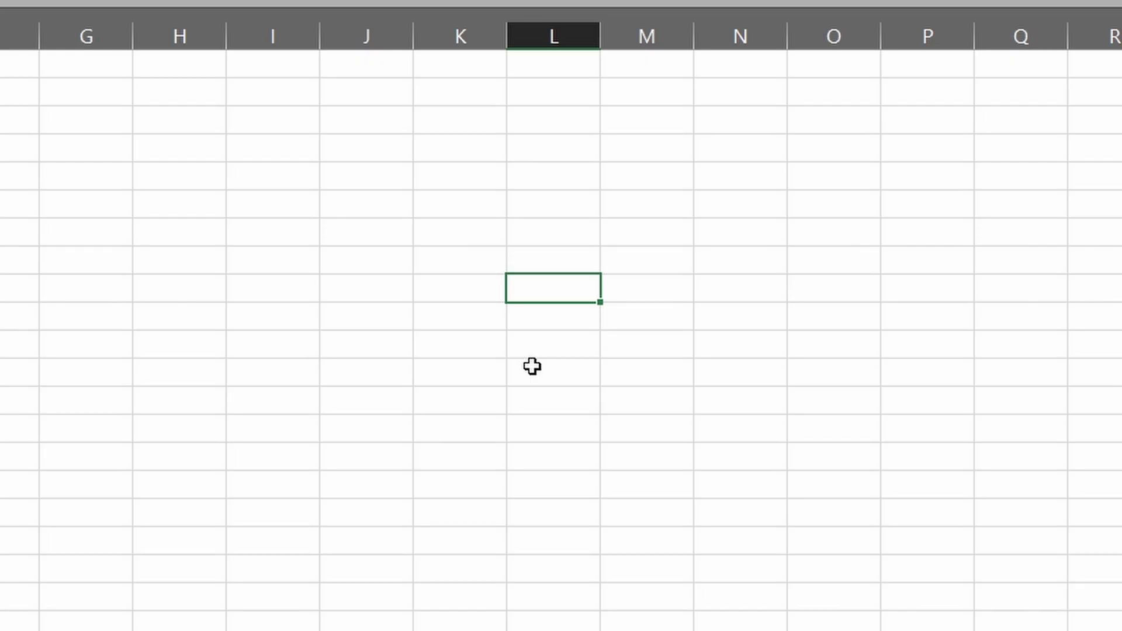
Switch to the Excel sheet and enter the motor torque as 1840 in L9 with the unit N-mm in M9
text(1840)
key(Tab)
text(N)
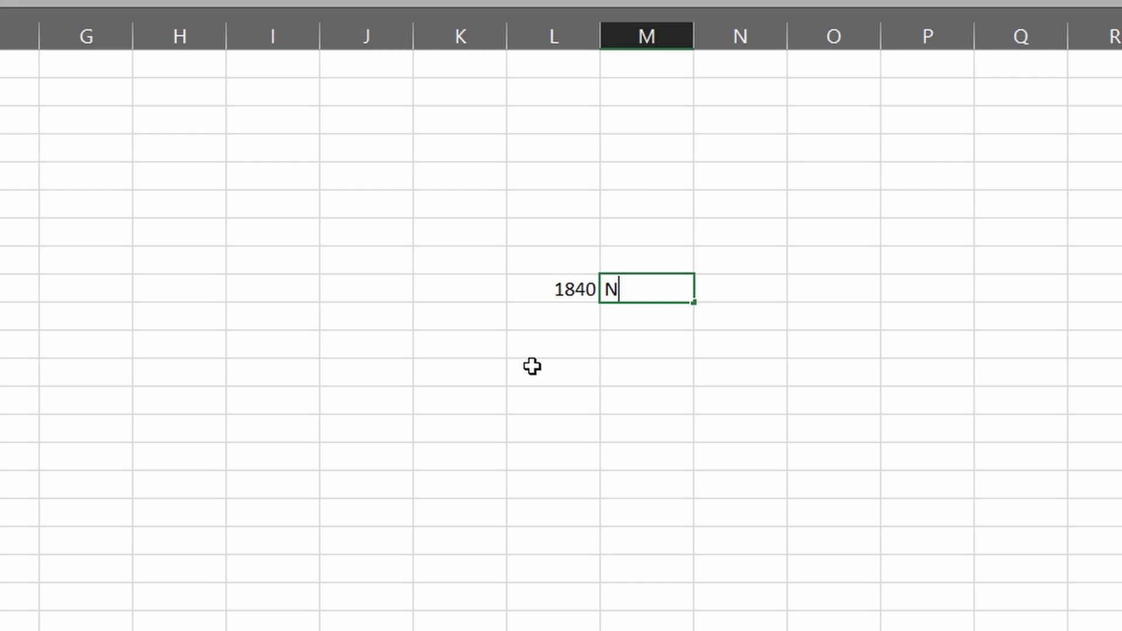
text(-mm)
key(Return)
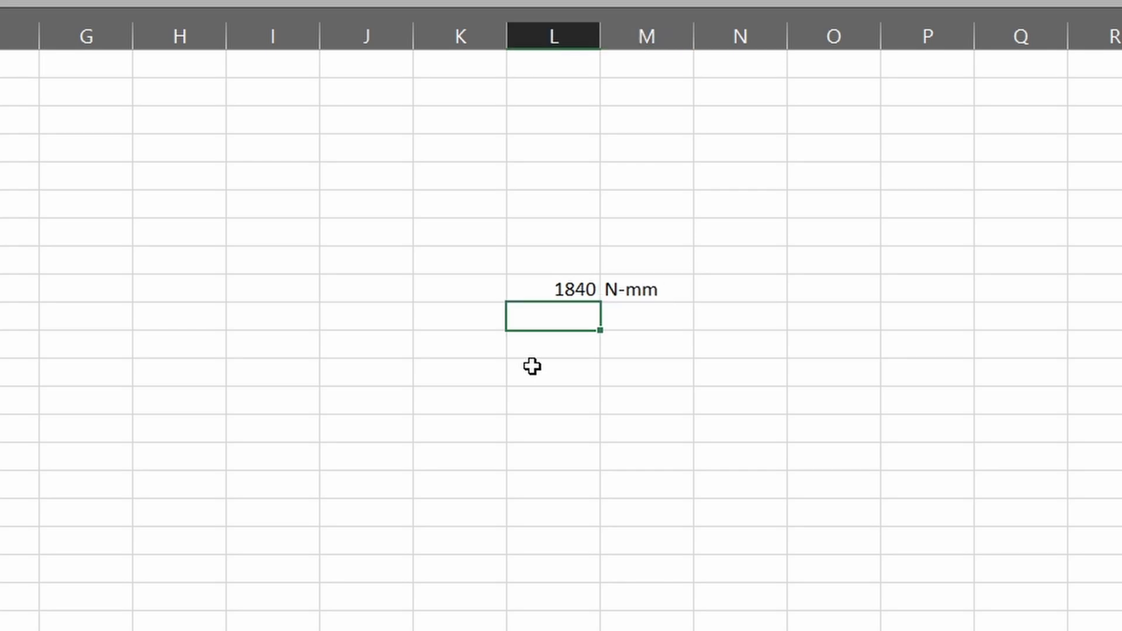
Convert the torque to newton-metres in L10 with =L9/1000 and make the value bold
text(=)
click(564, 284)
text(/1000)
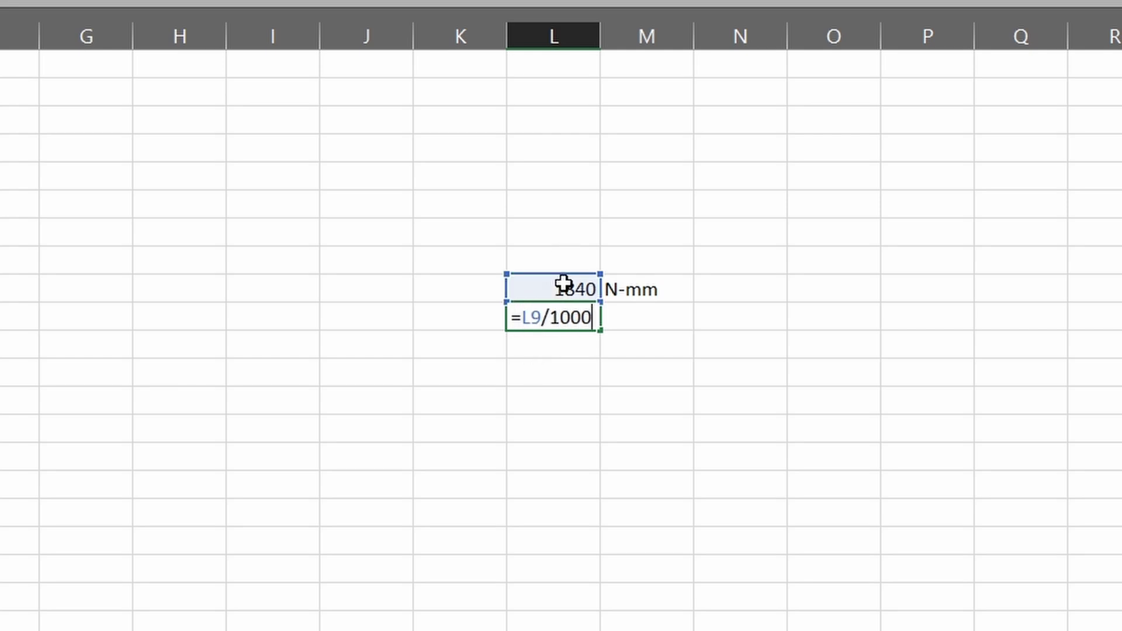
key(Return)
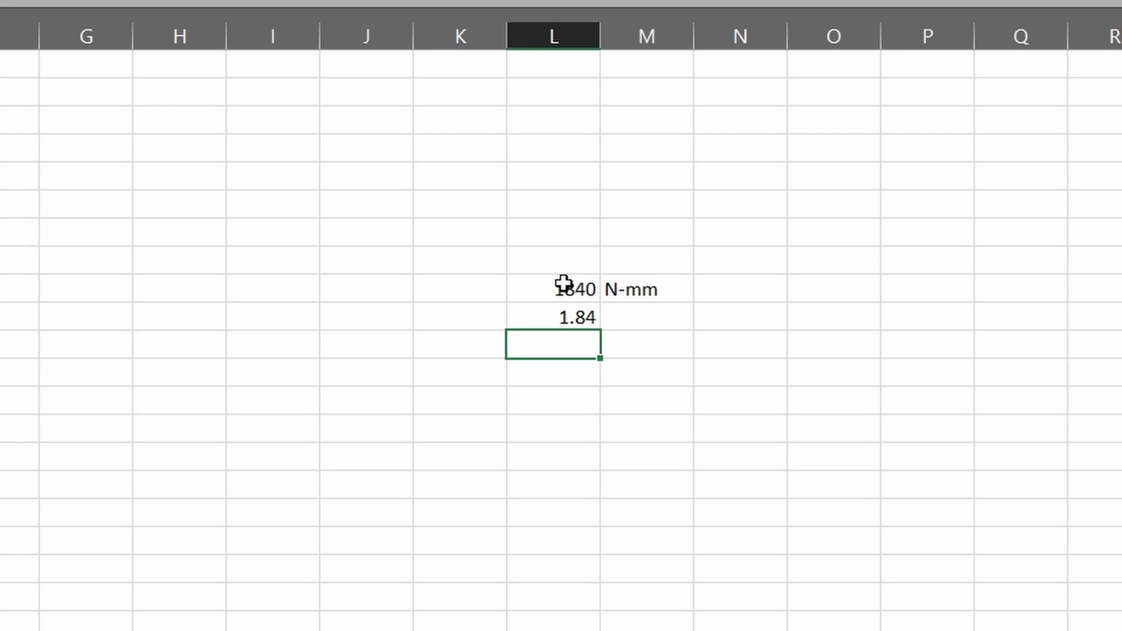
key(Up)
key(ctrl+b)
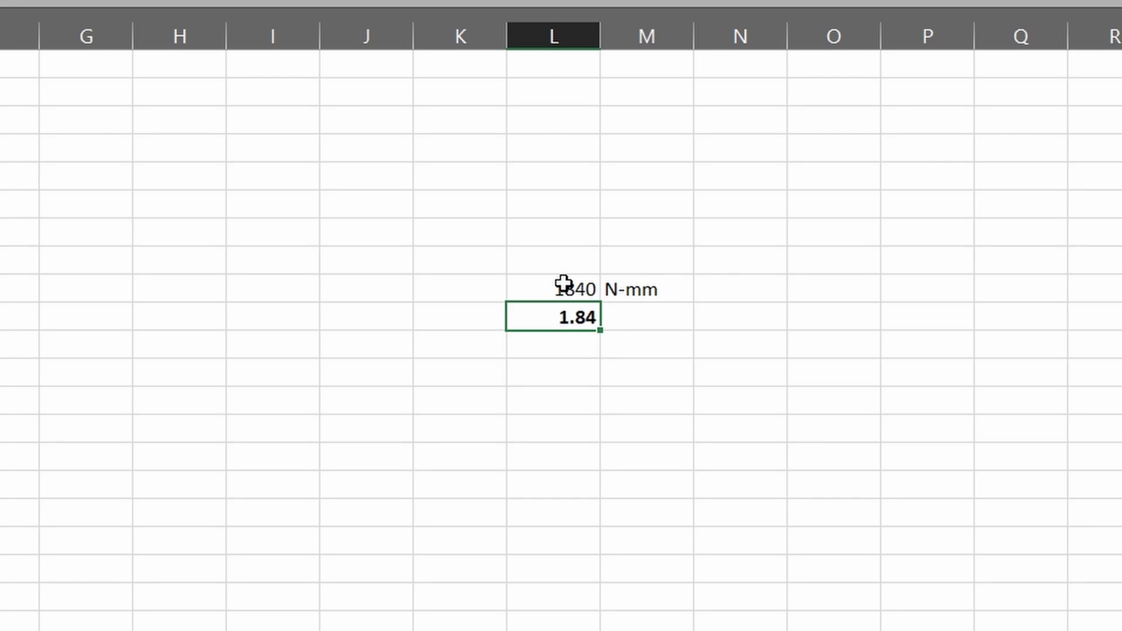
Label the converted torque with the unit N-m in M10
key(Right)
text(N-)
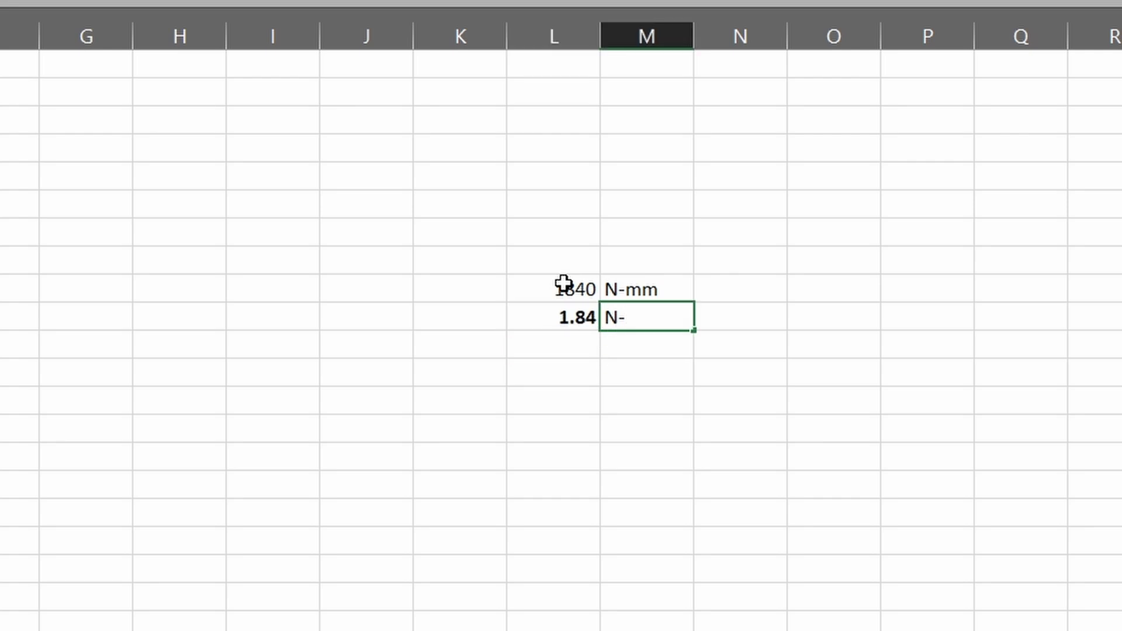
text(m)
key(Return)
Enter the ball screw efficiency of 80% in cell M12
key(Down)
key(Left)
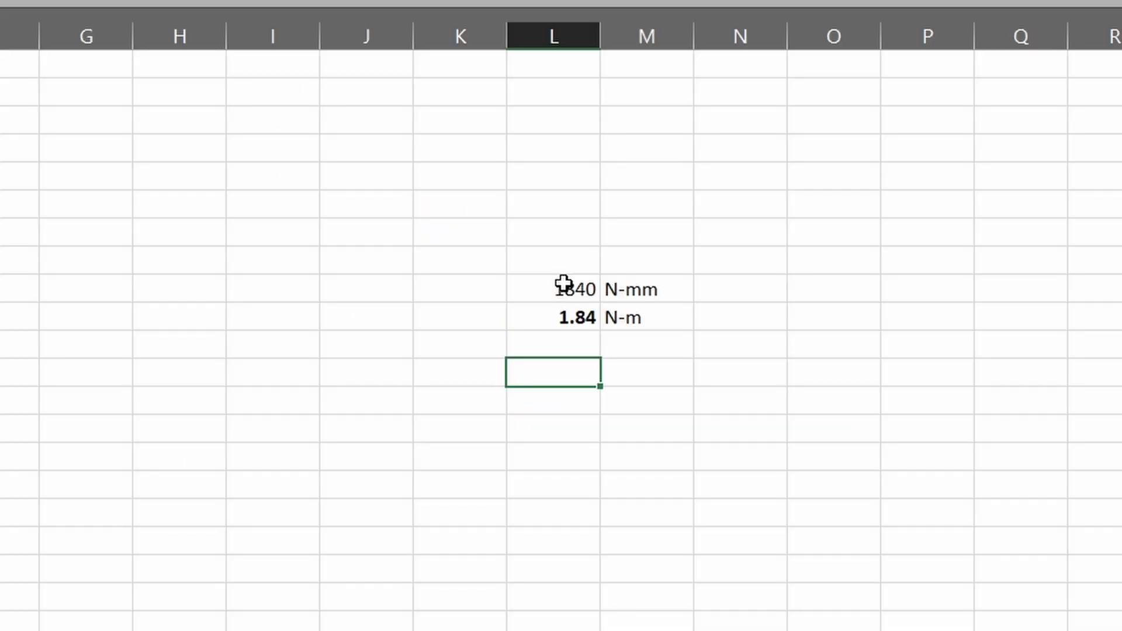
key(Right)
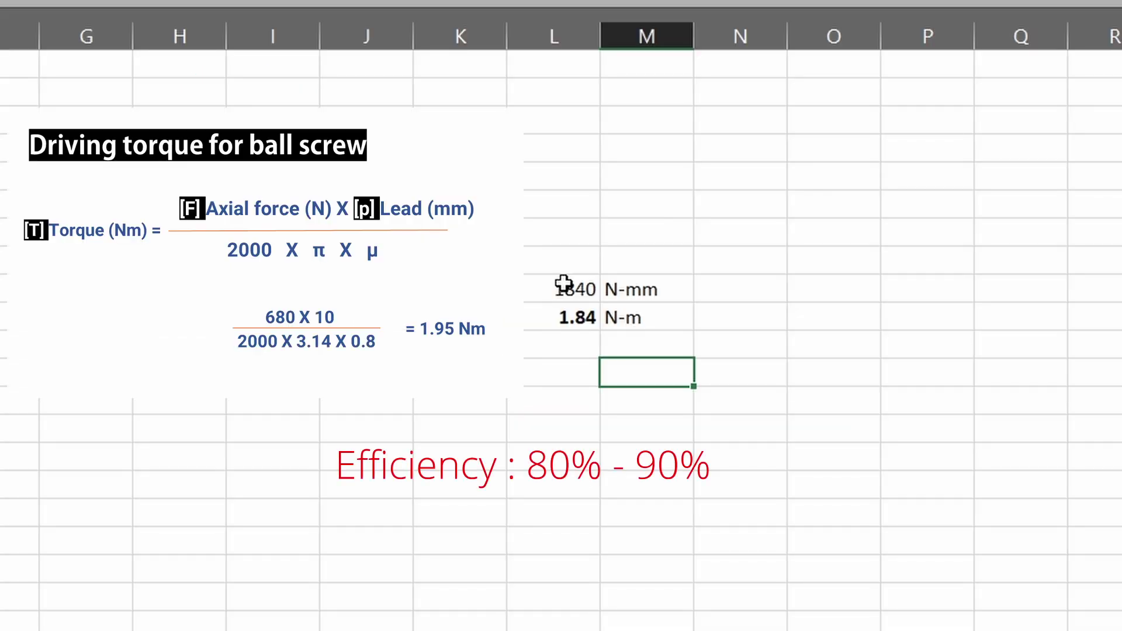
text(80)
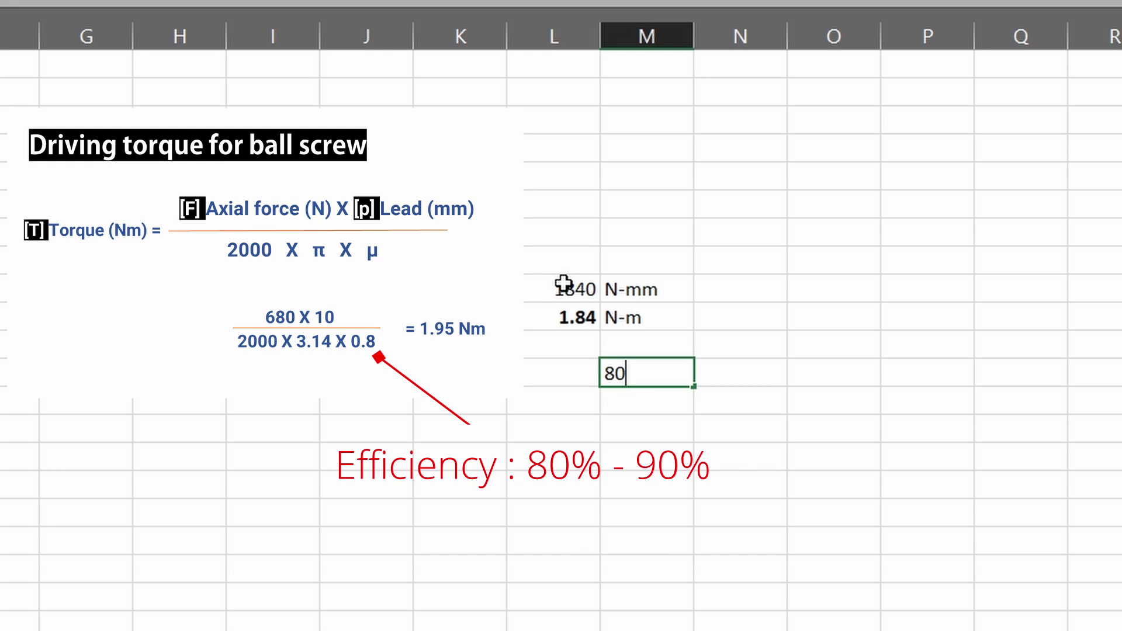
text(%)
key(Return)
Calculate the efficiency-corrected torque in L14 with =L10/0.8 and make the value bold
text(=)
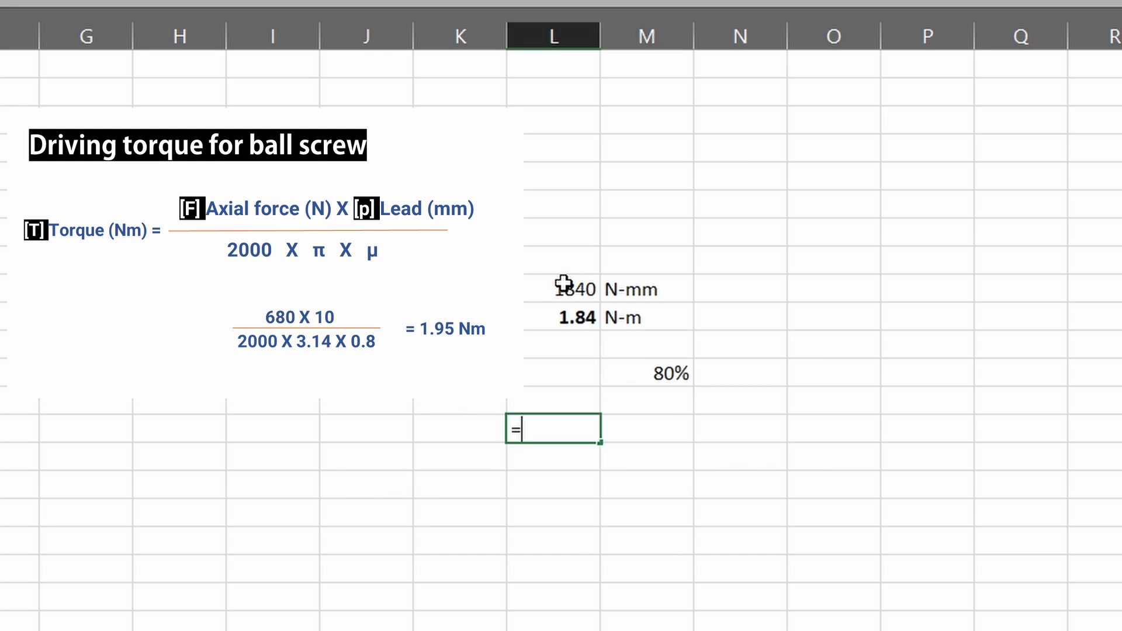
click(563, 318)
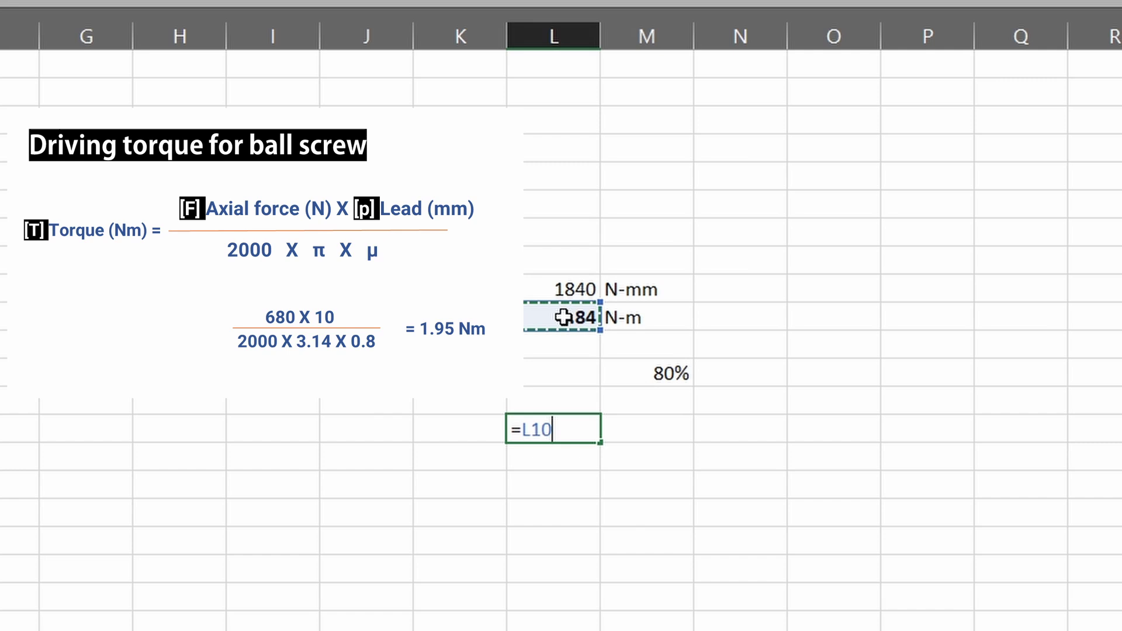
text(/0.8)
key(Return)
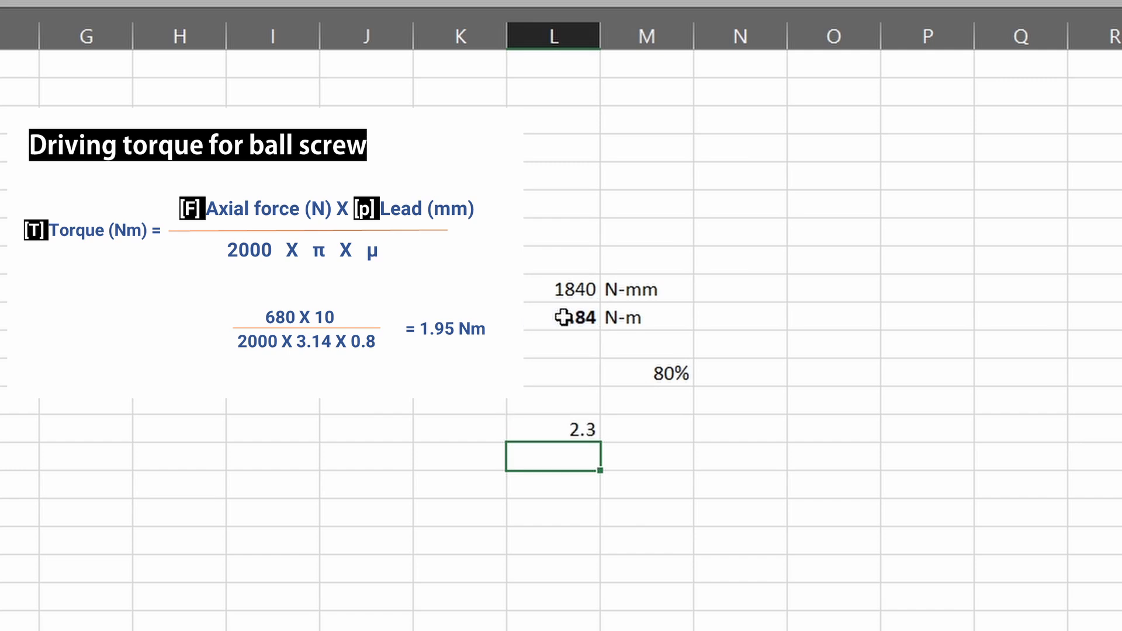
key(Up)
key(ctrl+b)
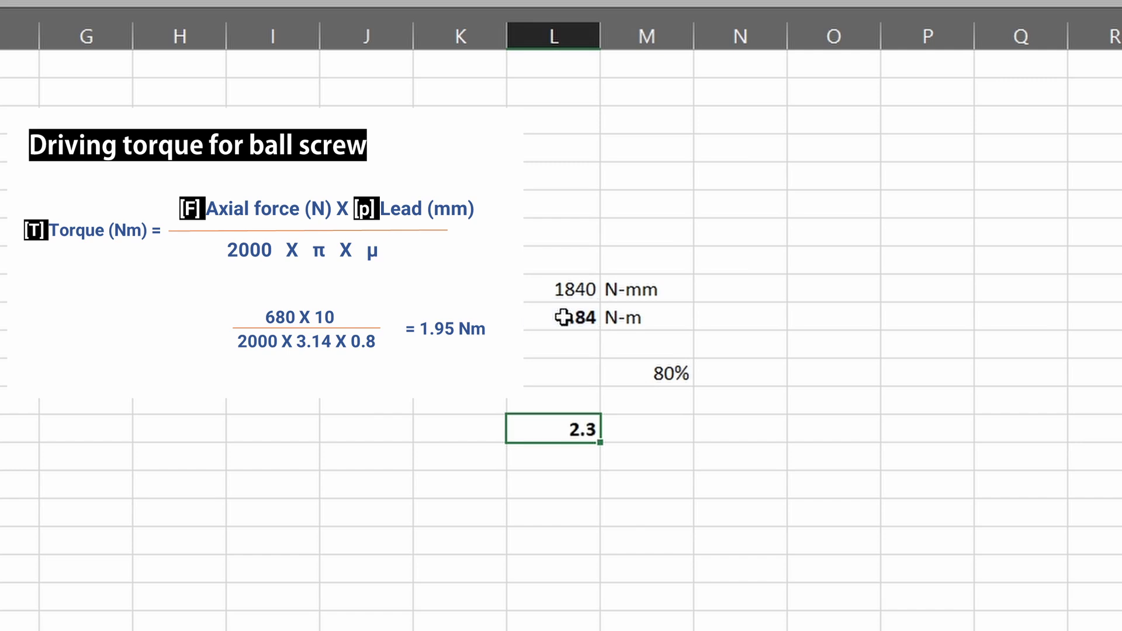
Label the efficiency-corrected torque with the unit Nm in M14
key(Right)
text(B)
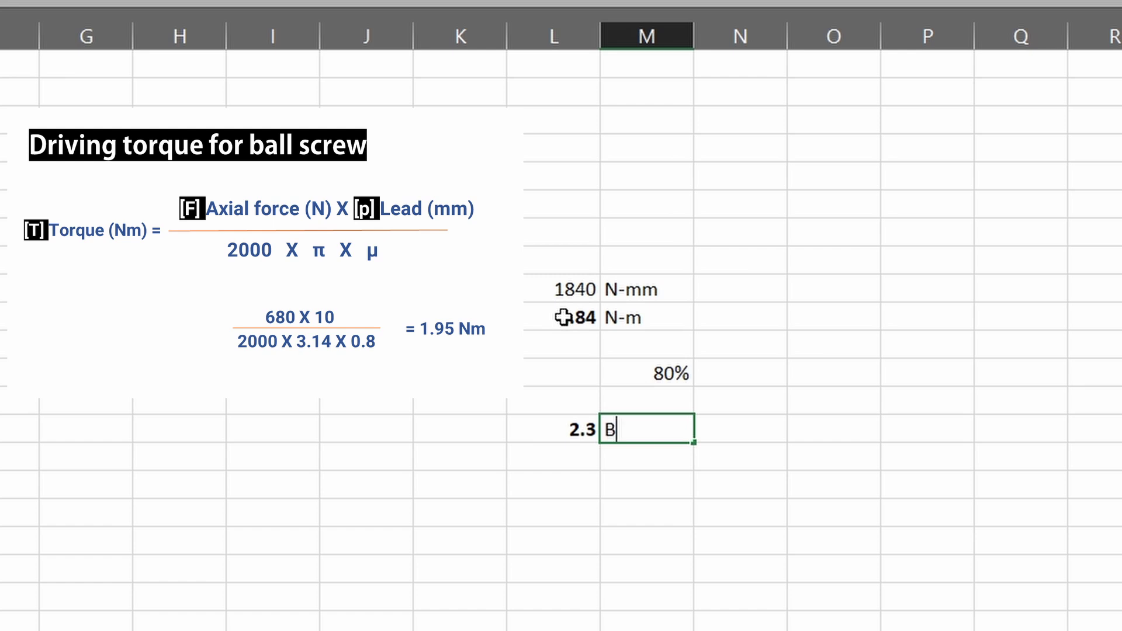
key(BackSpace)
text(Nm)
key(Return)
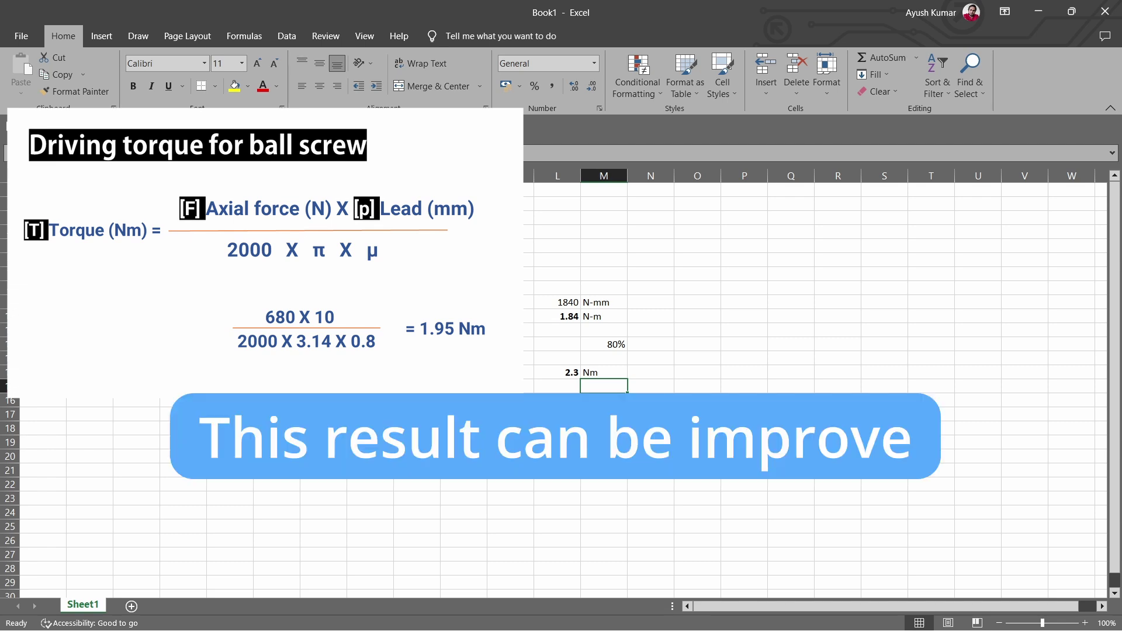
click(557, 414)
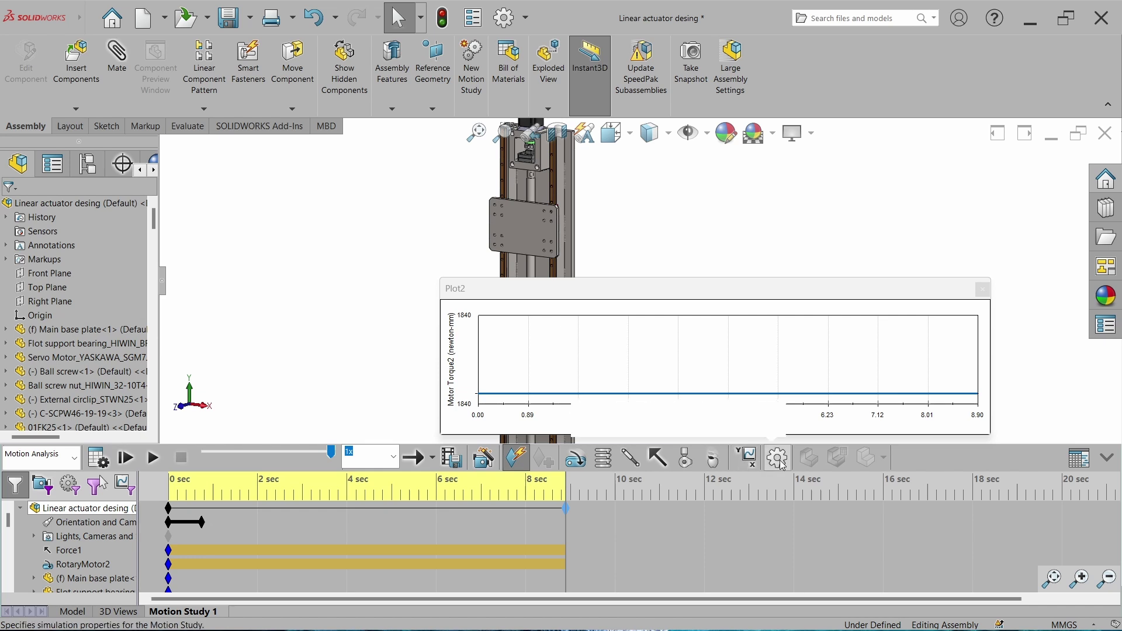
Switch back to SOLIDWORKS and examine the contact resolution and accuracy settings in the Motion Analysis study properties
click(778, 459)
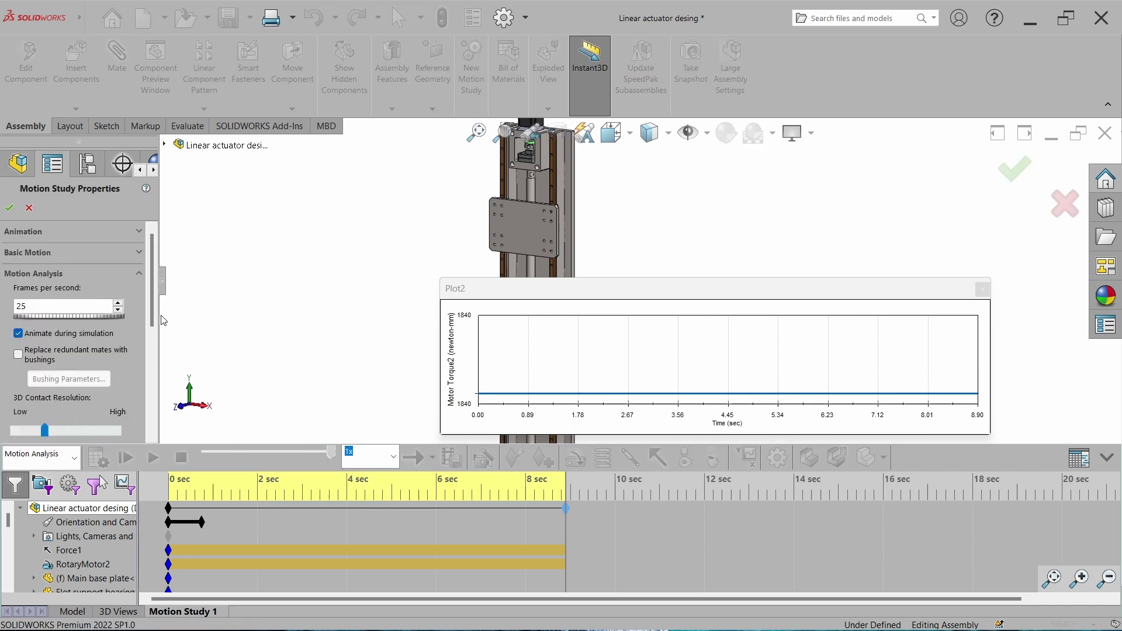
drag(153, 297, 152, 355)
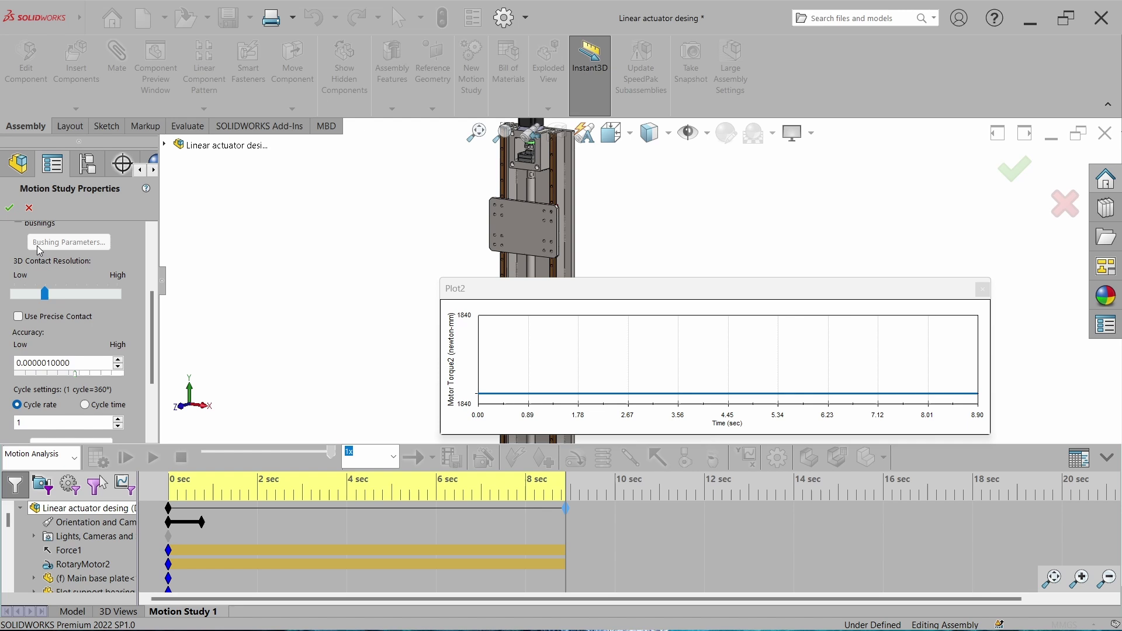
key(Return)
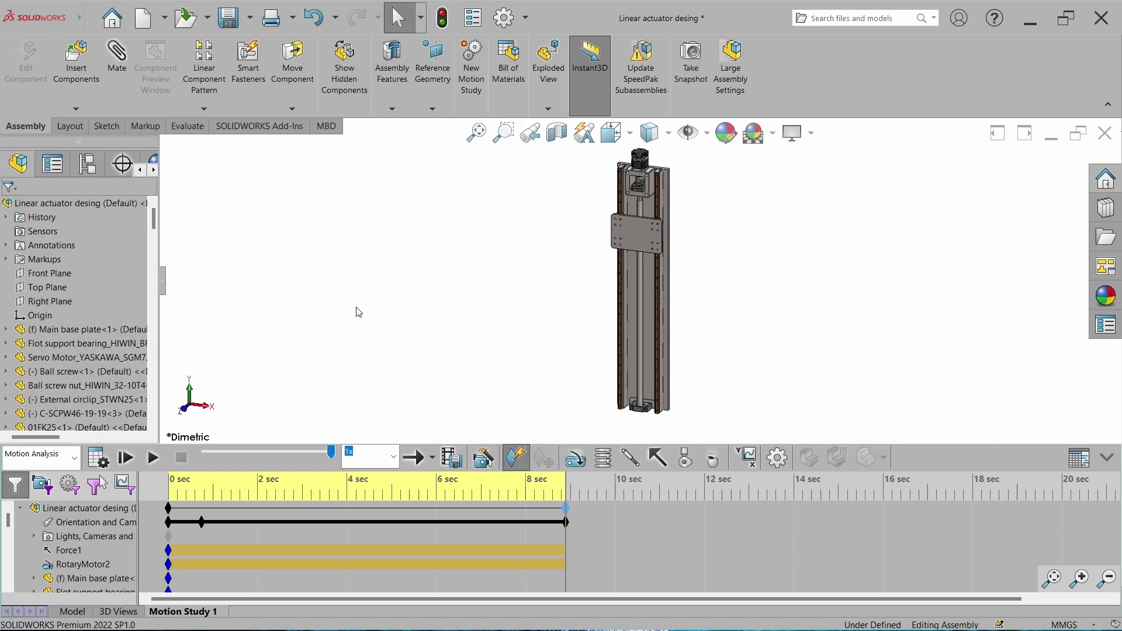